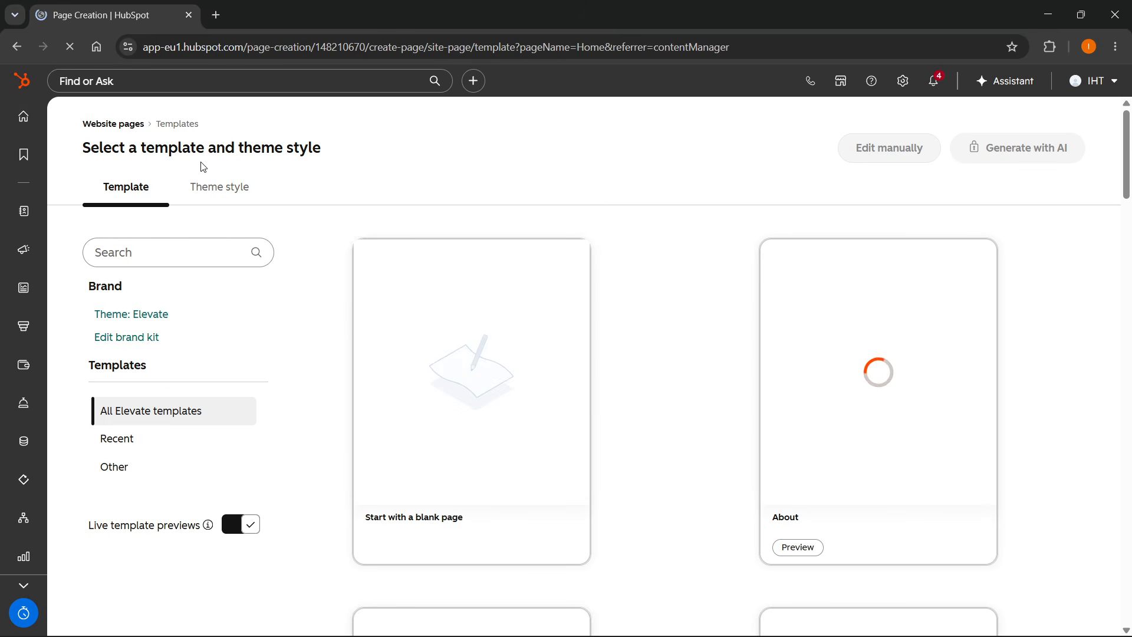
Browse the template and theme style options for the new Home page.
click(225, 186)
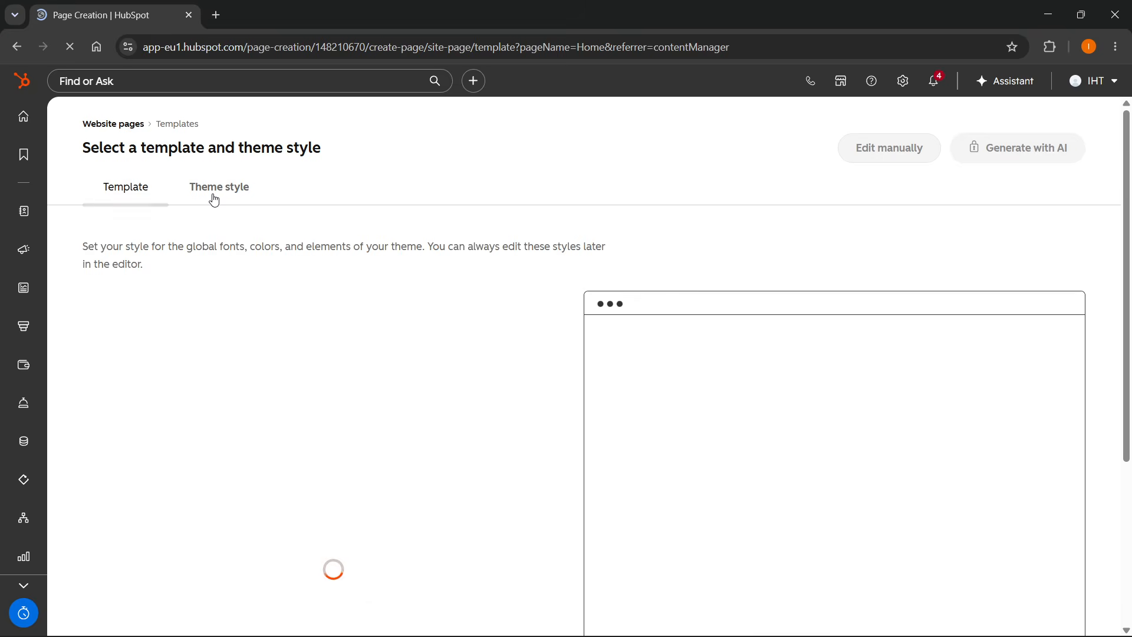
click(101, 195)
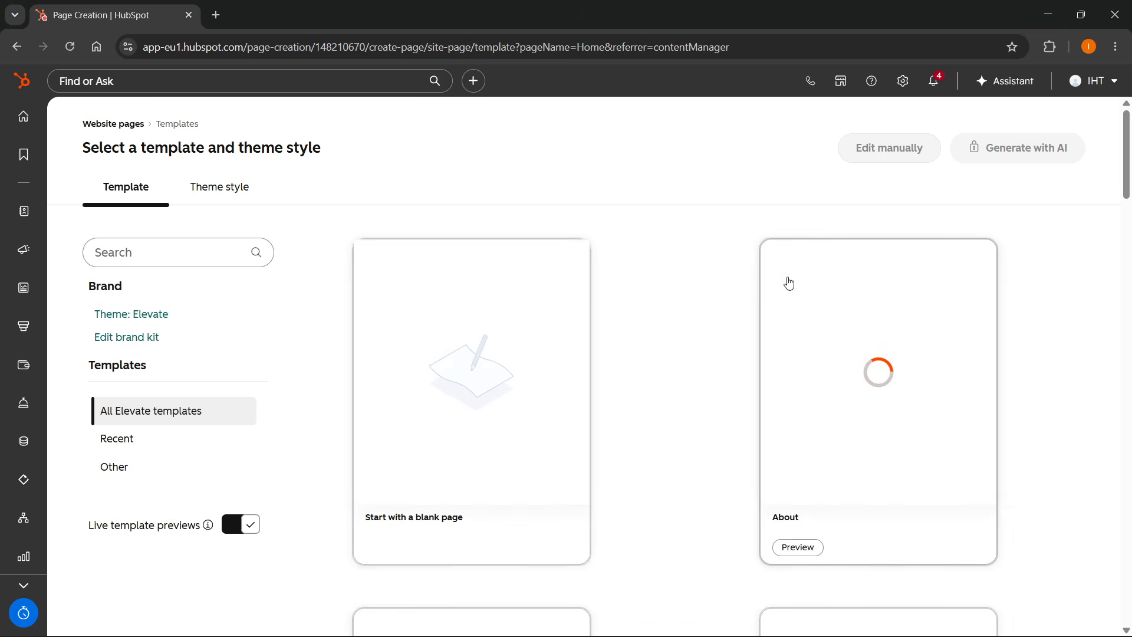
scroll(746, 274, down, 3)
scroll(746, 274, down, 5)
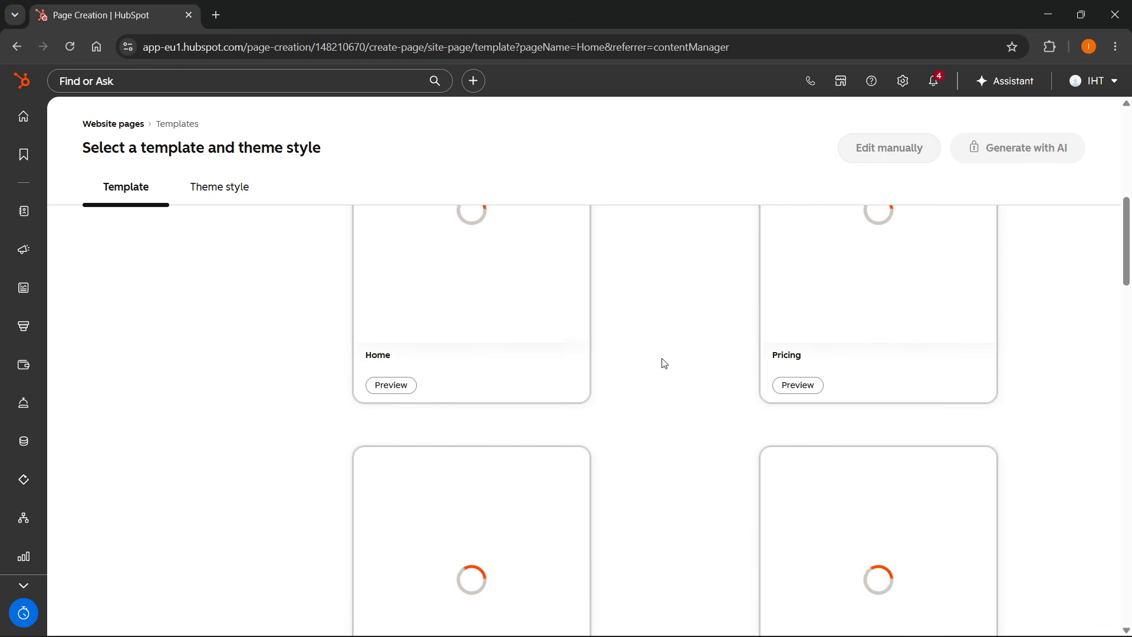
scroll(649, 361, down, 5)
scroll(635, 361, up, 15)
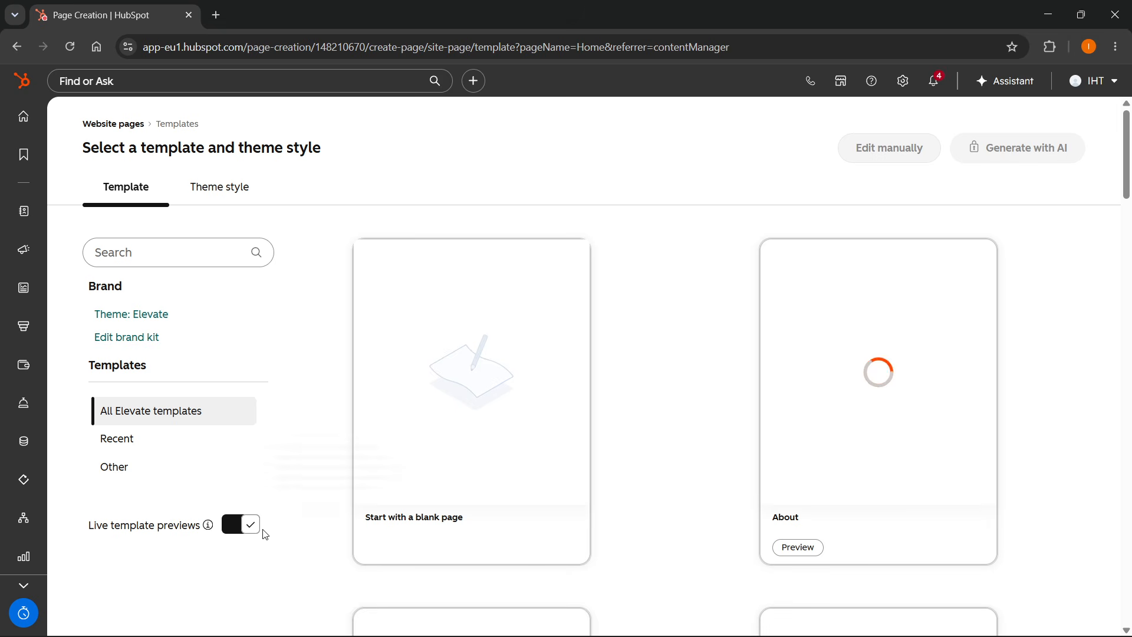
Turn off live template previews and scroll through the available Elevate templates.
click(237, 531)
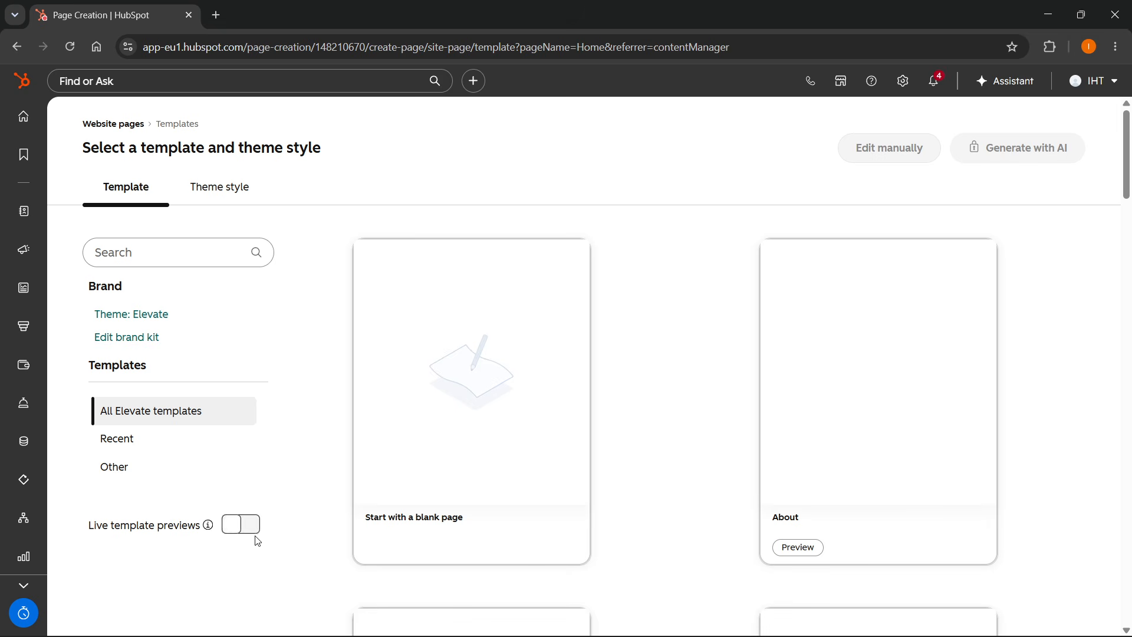
click(247, 530)
scroll(708, 355, down, 6)
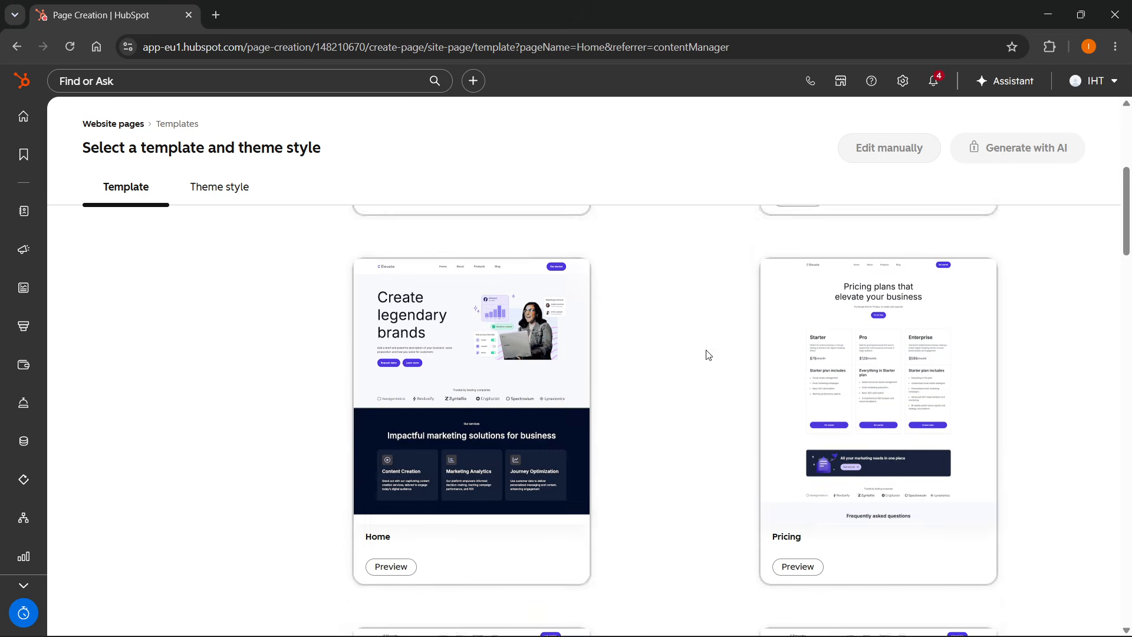
scroll(560, 384, down, 9)
scroll(561, 380, up, 15)
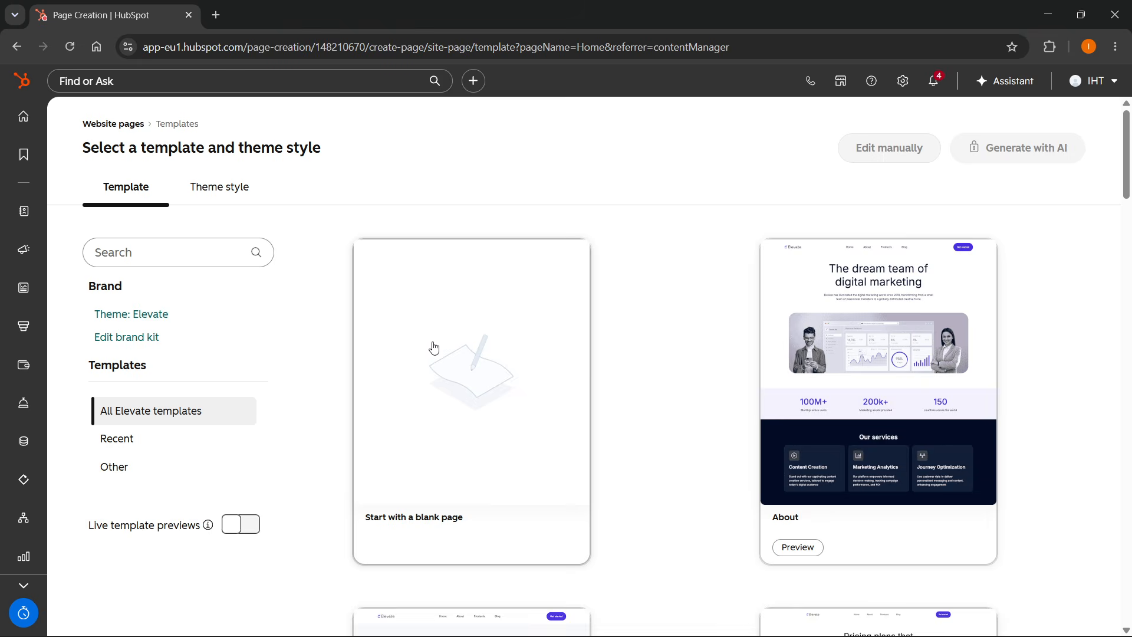
scroll(876, 346, down, 11)
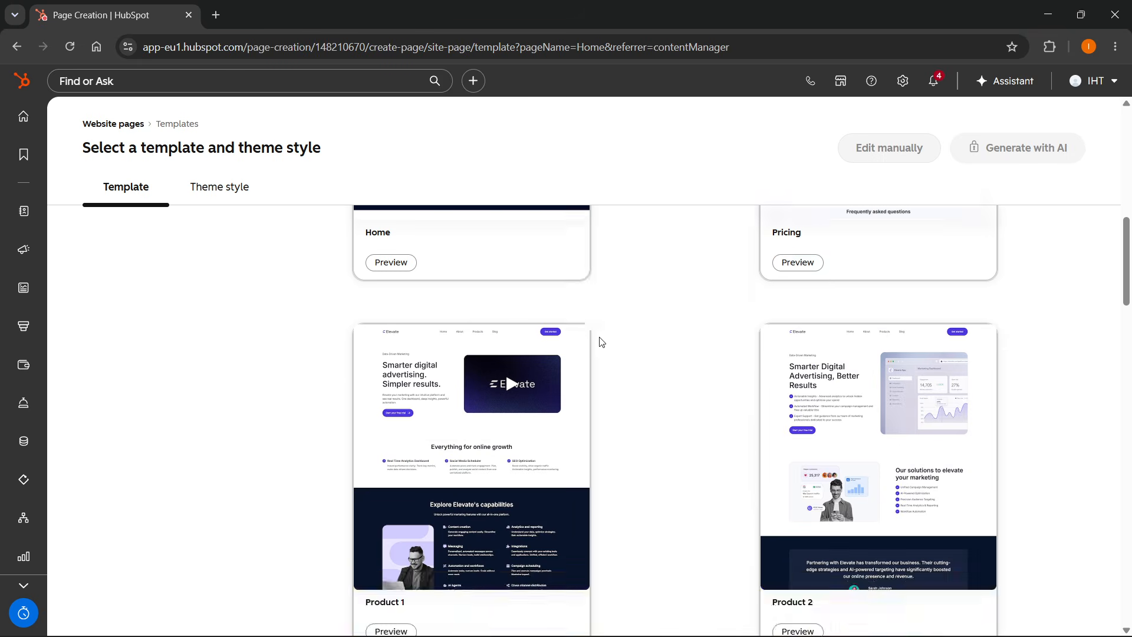
scroll(601, 342, down, 20)
scroll(601, 342, up, 10)
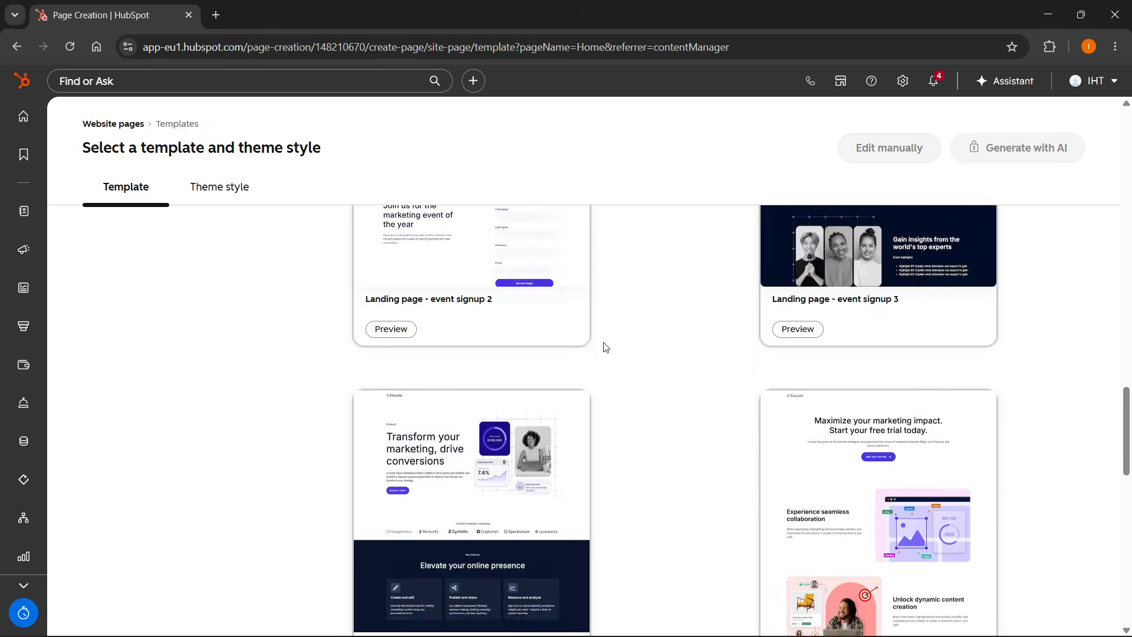
scroll(605, 348, up, 20)
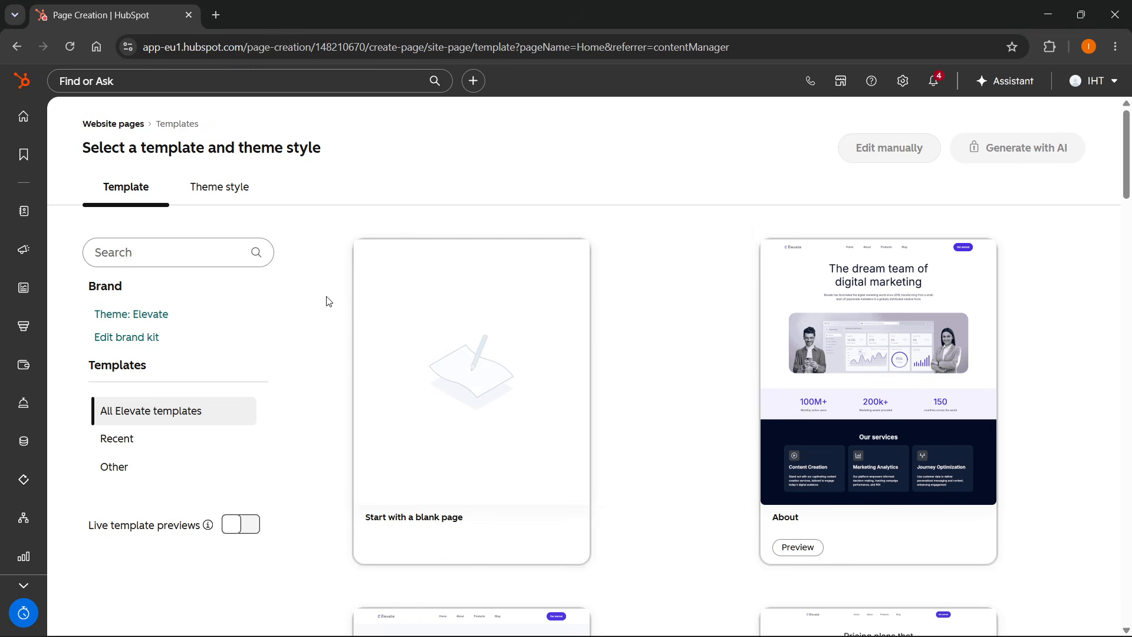
Select the green theme style for the page.
click(238, 193)
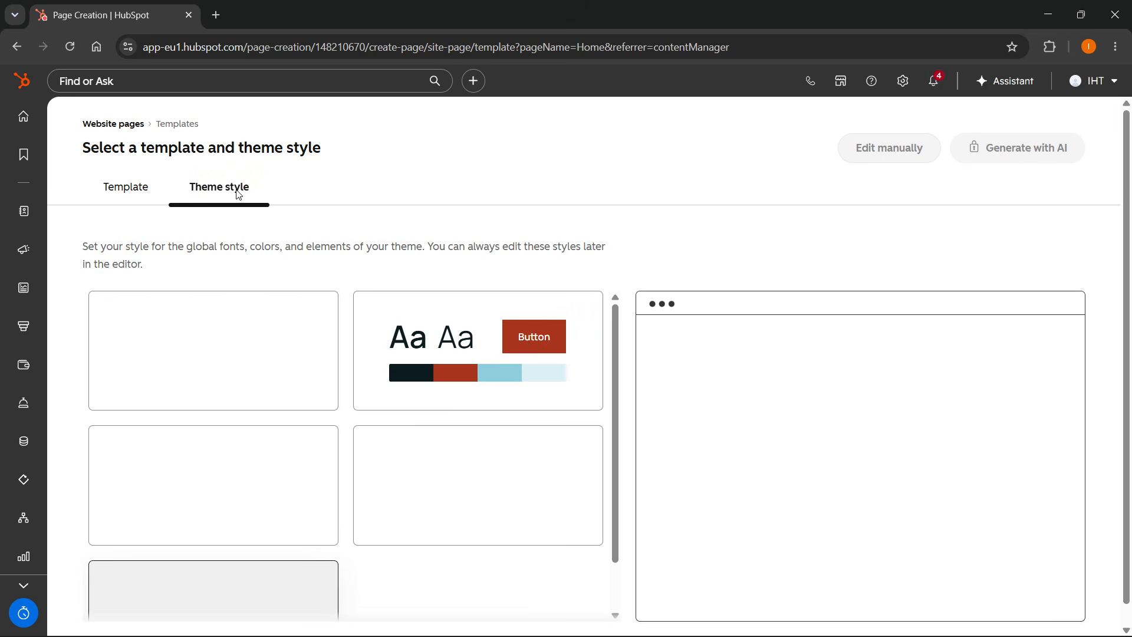
scroll(483, 458, down, 3)
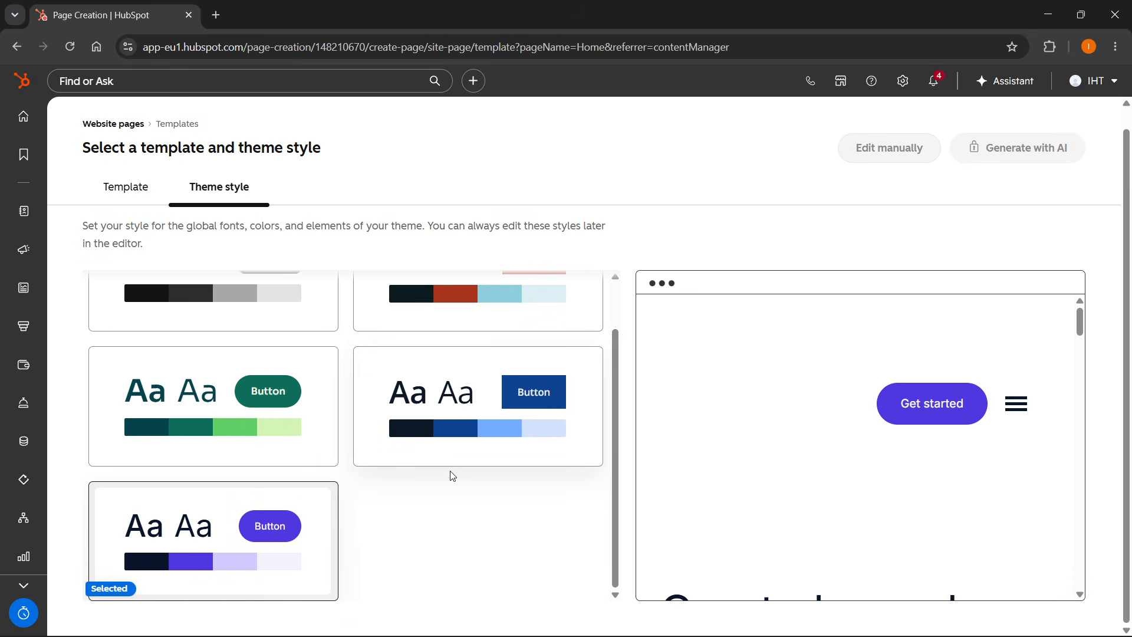
scroll(236, 480, up, 1)
click(236, 479)
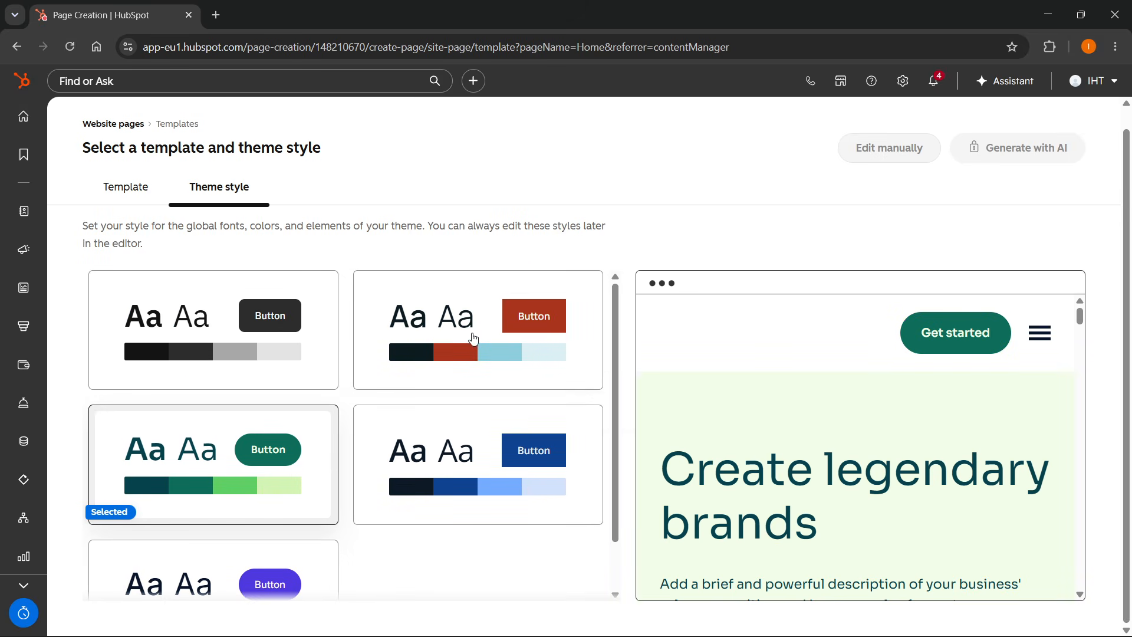
Examine the green theme style preview, including its mobile navigation menu.
scroll(811, 323, down, 4)
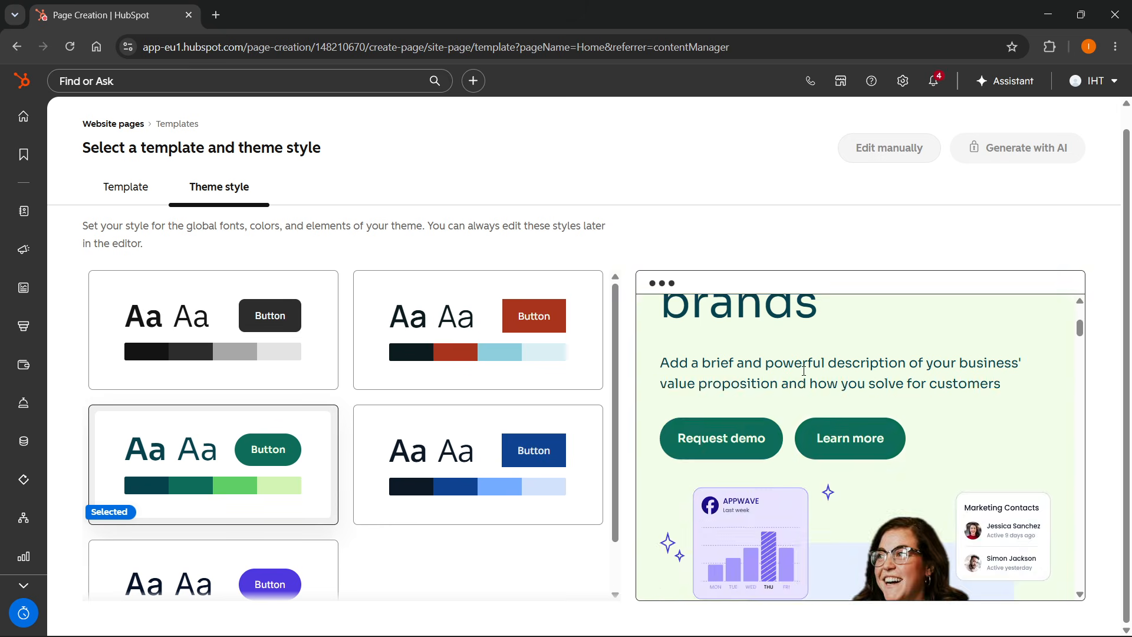
scroll(804, 376, up, 4)
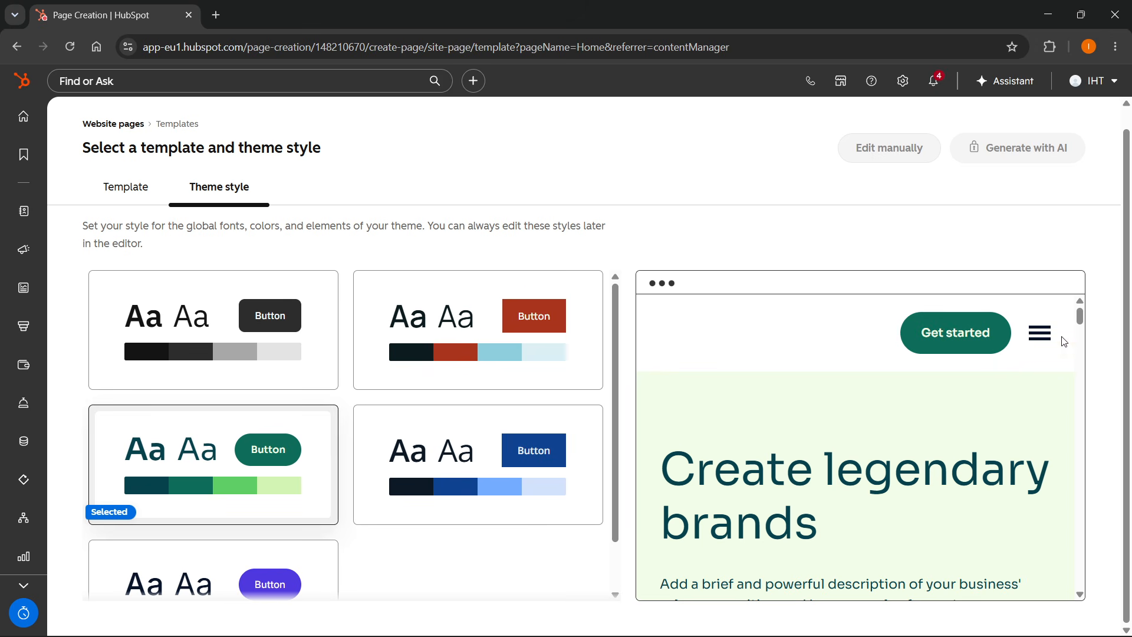
click(1047, 341)
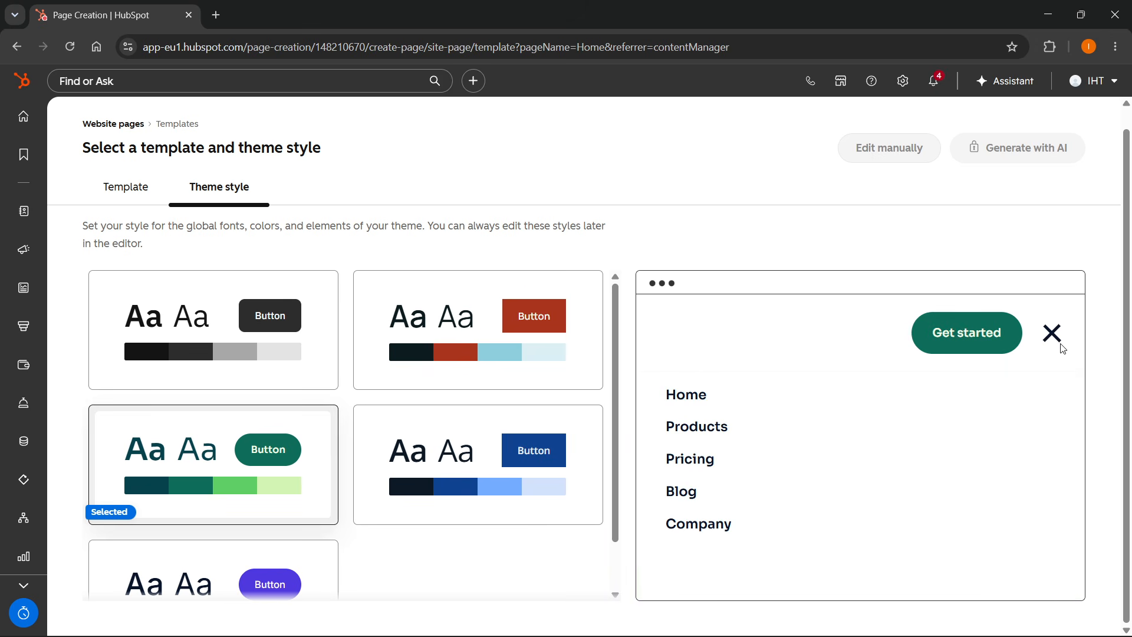
click(1061, 347)
scroll(870, 399, down, 5)
scroll(871, 399, up, 2)
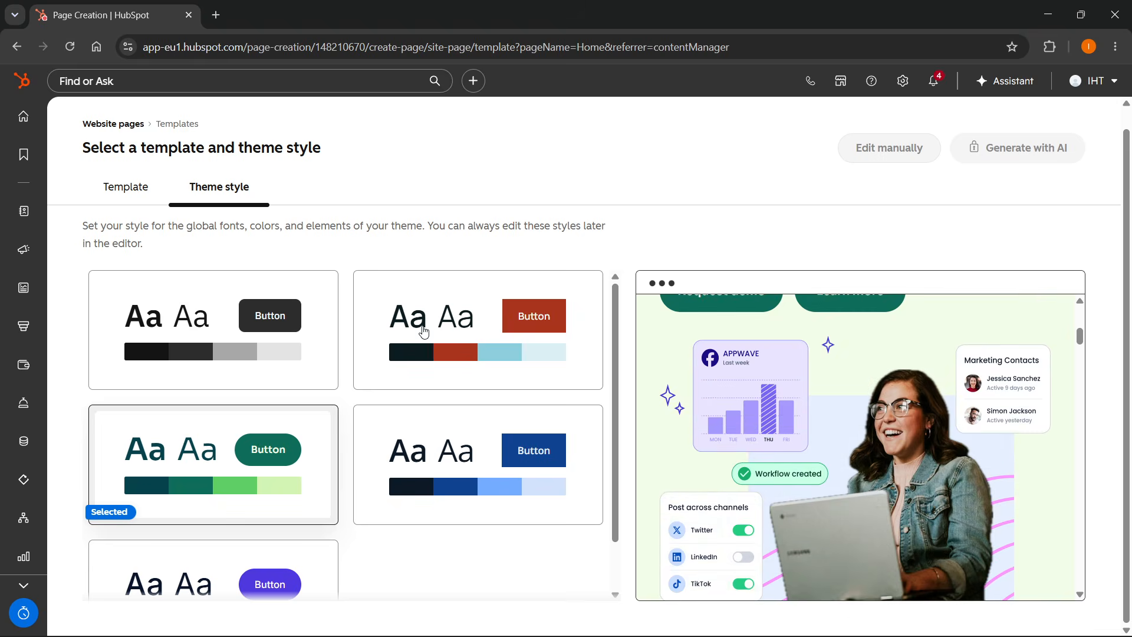
Choose the Start with a blank page template and open it for manual editing.
click(109, 188)
click(441, 372)
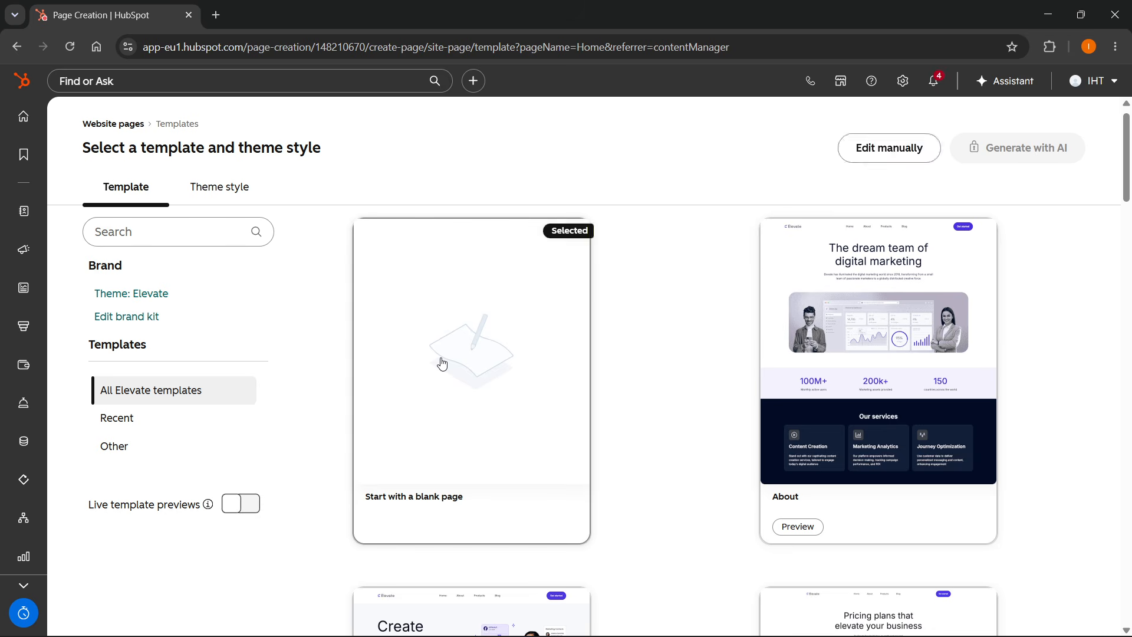
scroll(883, 162, up, 1)
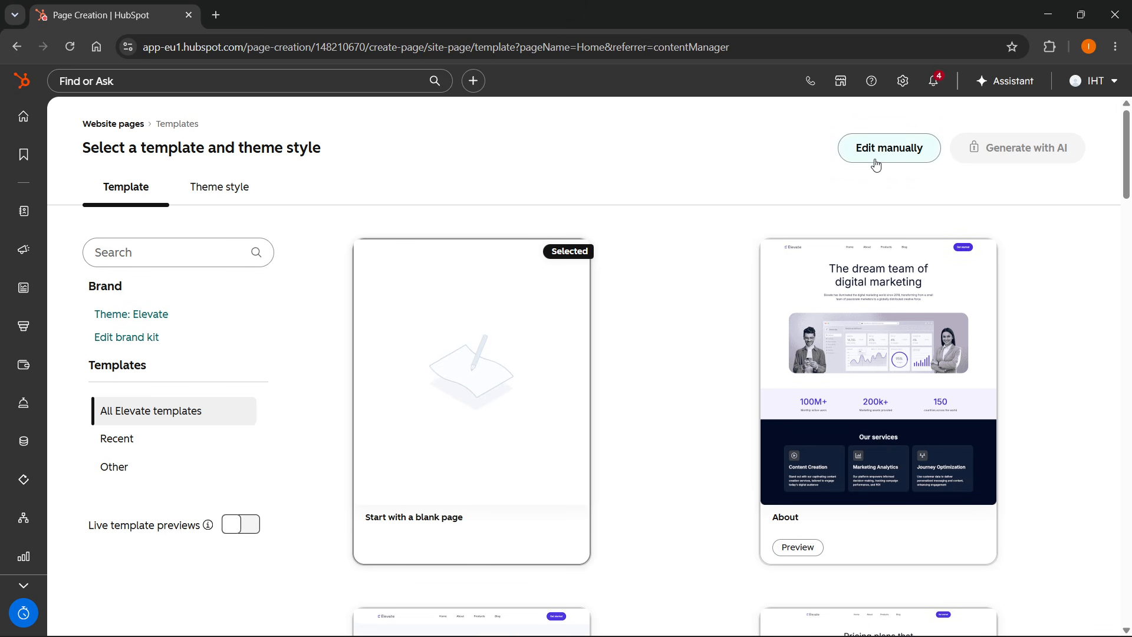
click(896, 160)
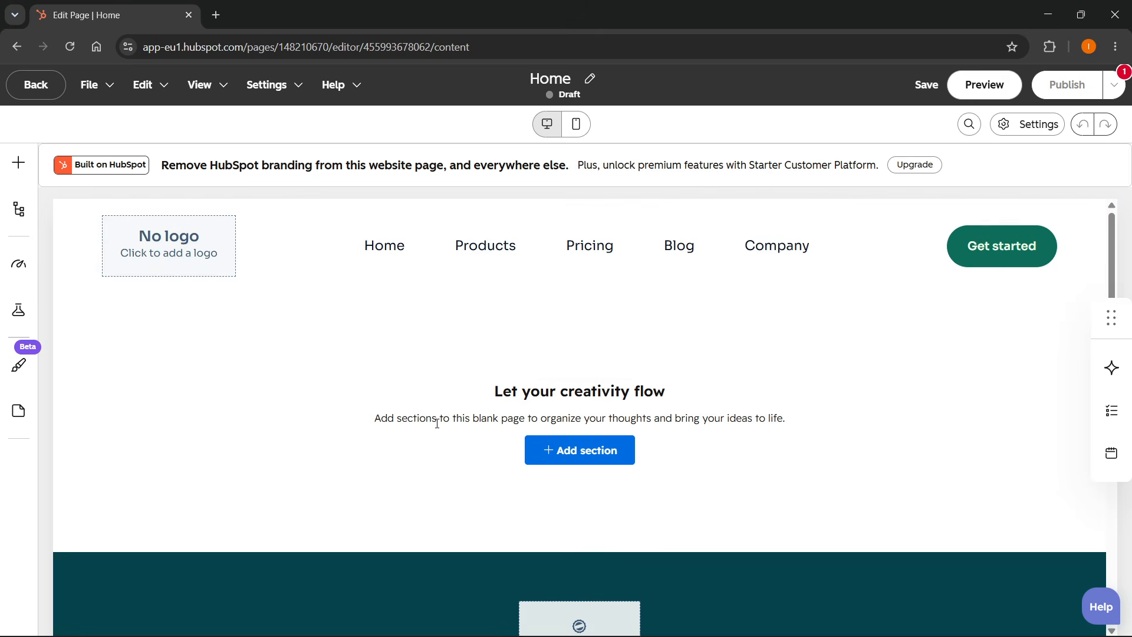
Add the Social proof statistics section with 15k+, 200% and 300% figures to the blank page.
scroll(366, 417, down, 3)
scroll(430, 422, up, 3)
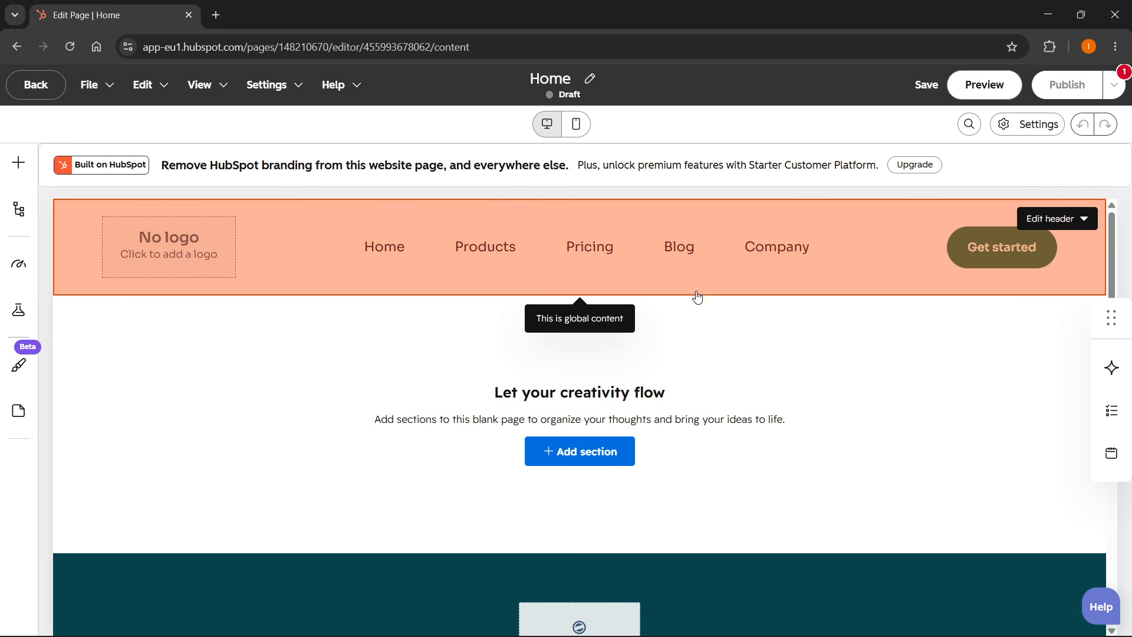
scroll(746, 436, down, 3)
scroll(861, 422, up, 3)
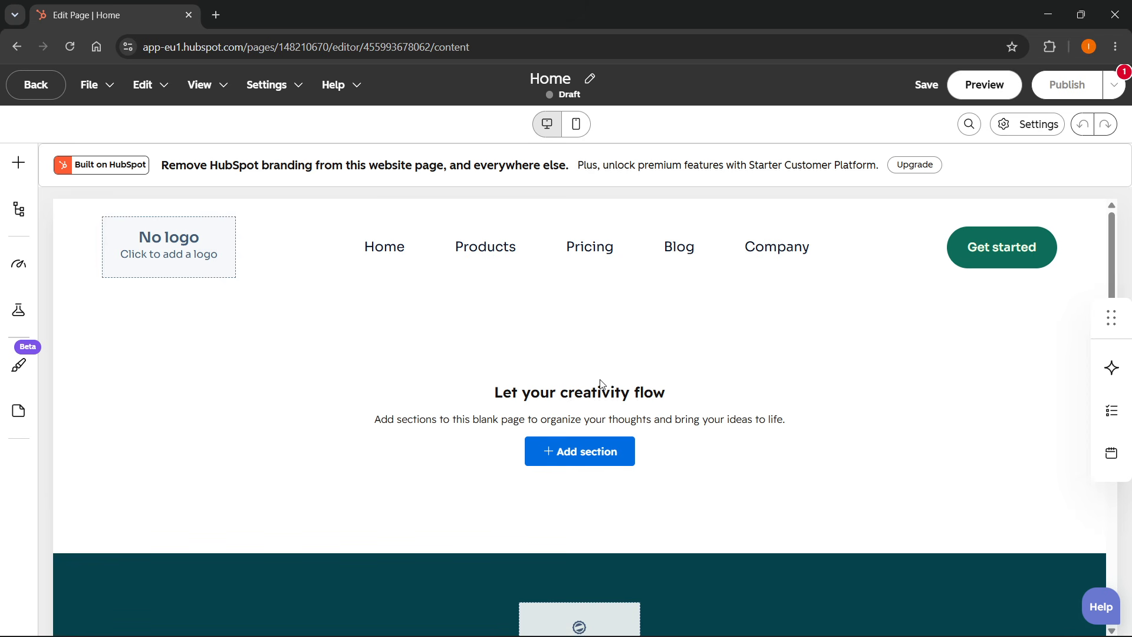
click(577, 452)
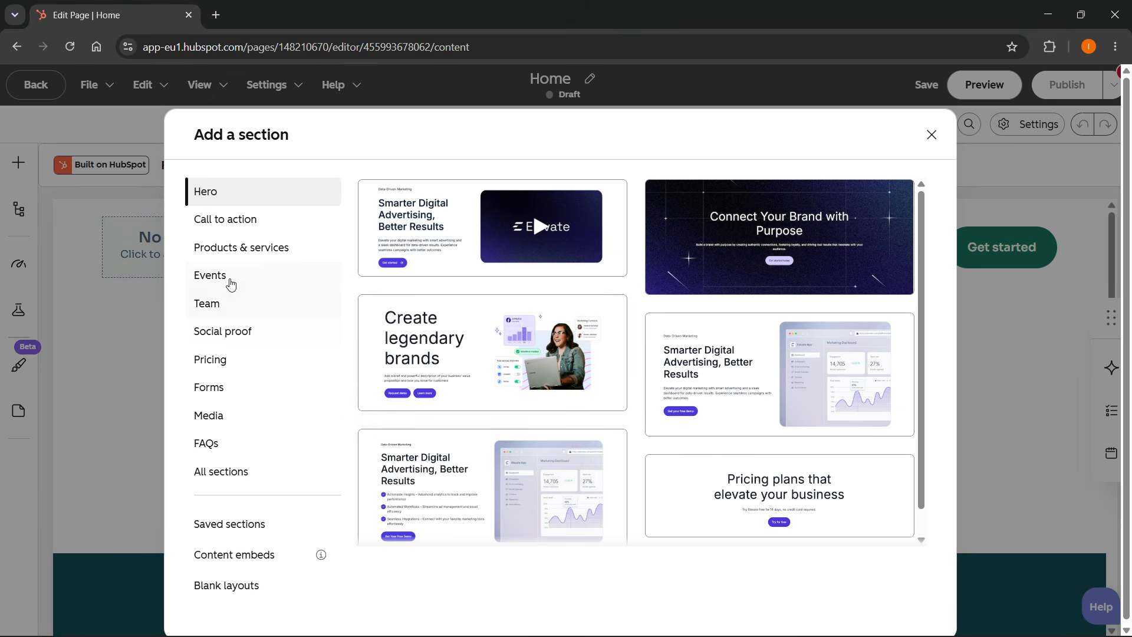
click(228, 216)
click(228, 298)
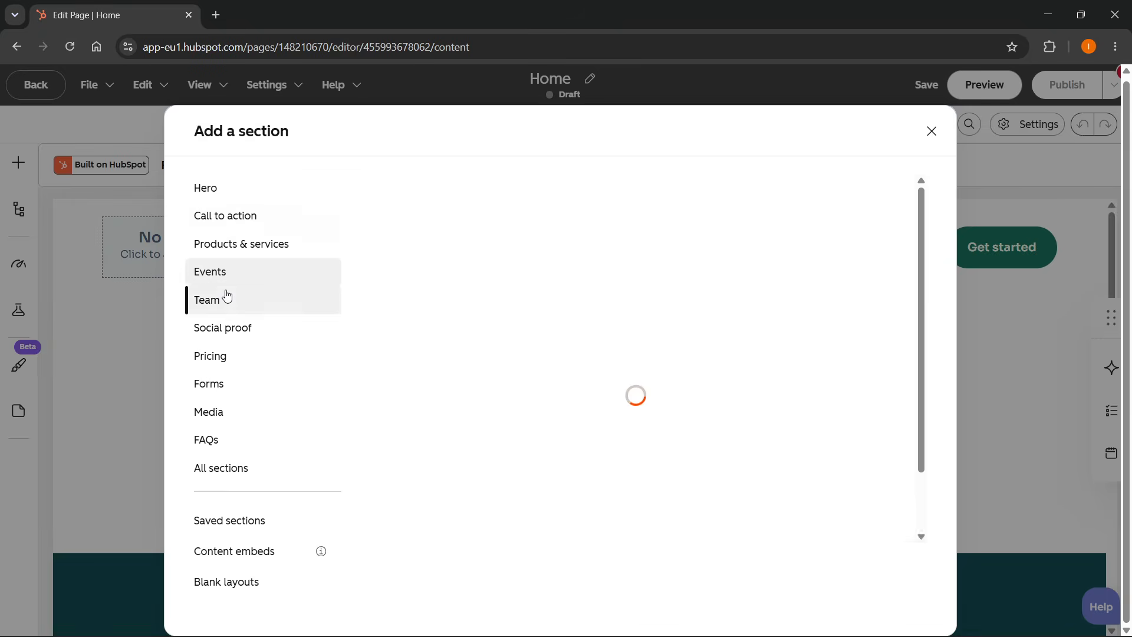
click(228, 327)
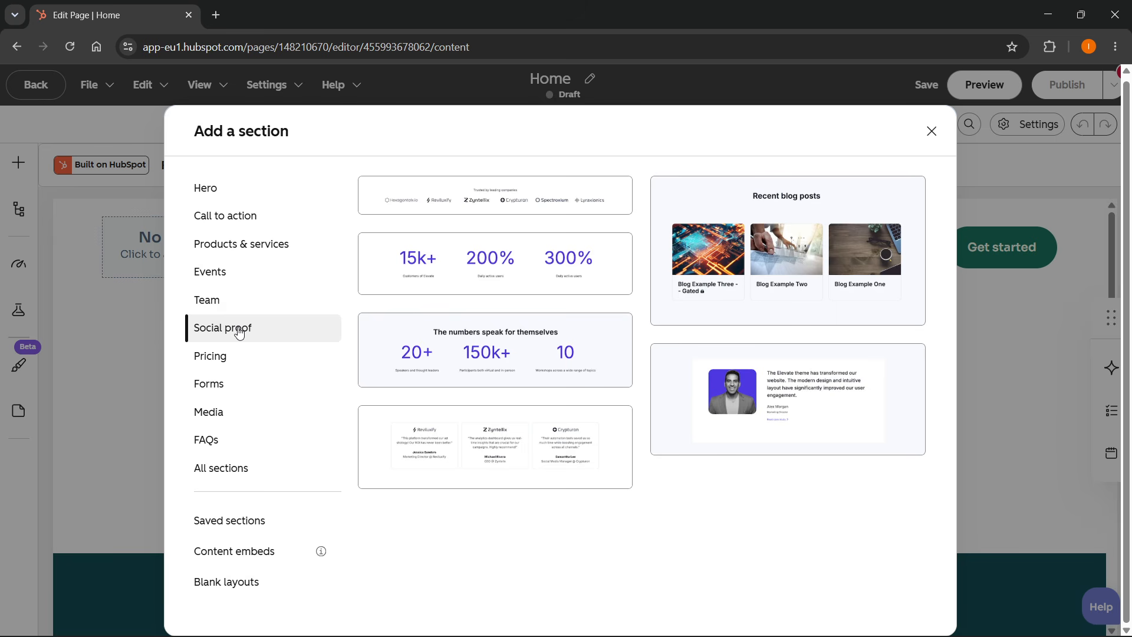
click(582, 273)
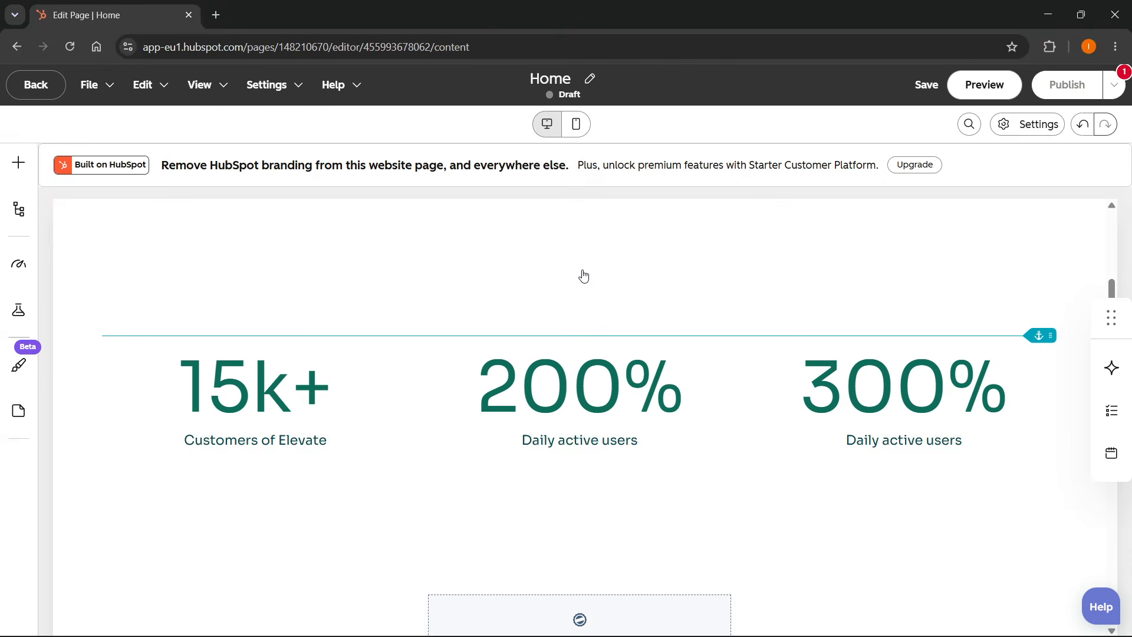
Add a Heading module to the page above the statistics section.
scroll(614, 382, up, 2)
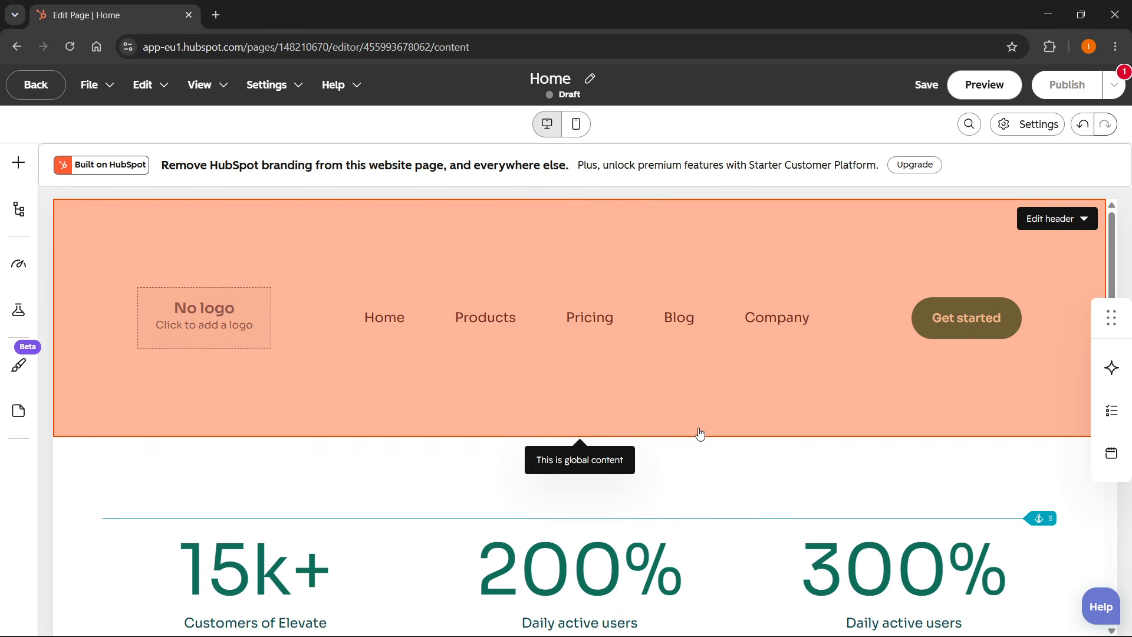
scroll(301, 330, down, 2)
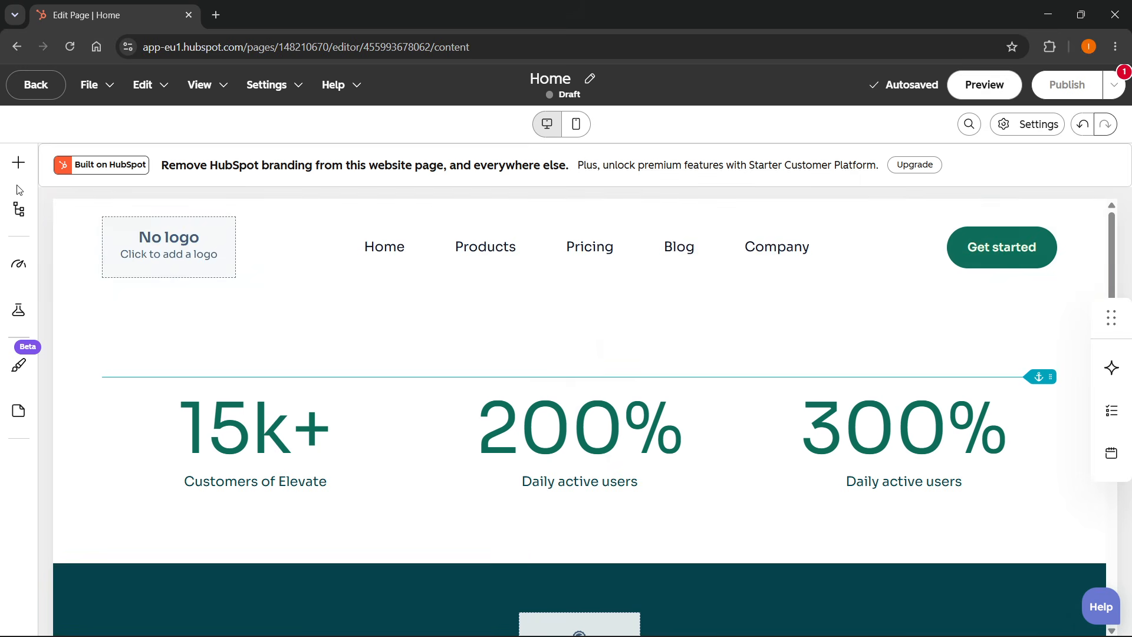
click(24, 168)
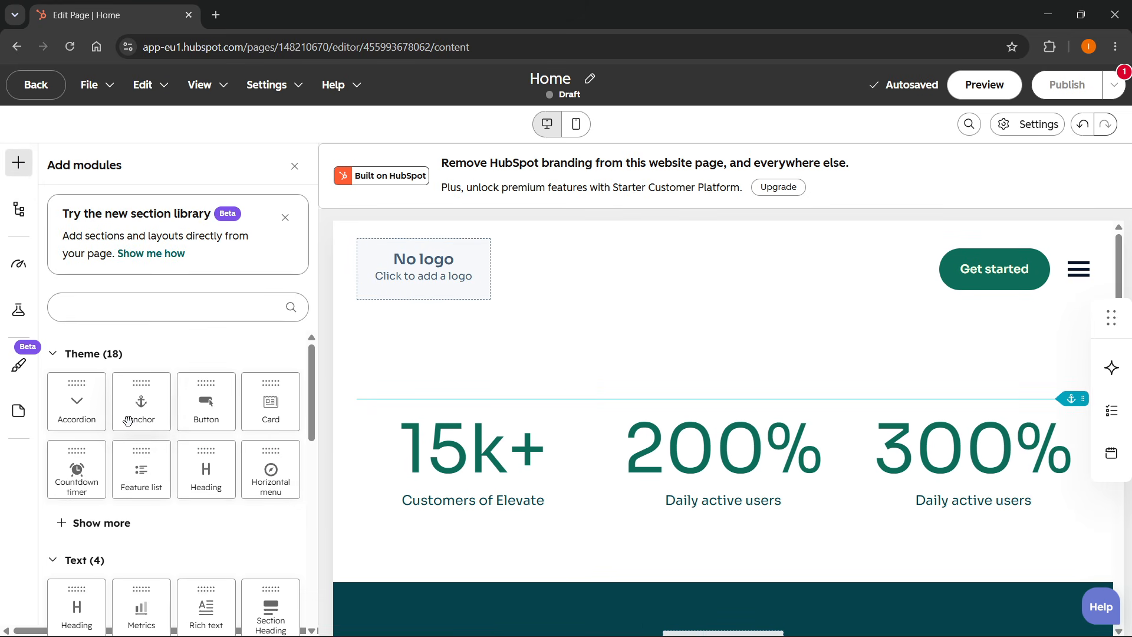
scroll(100, 401, down, 1)
scroll(112, 382, up, 1)
scroll(143, 375, down, 2)
scroll(140, 375, down, 1)
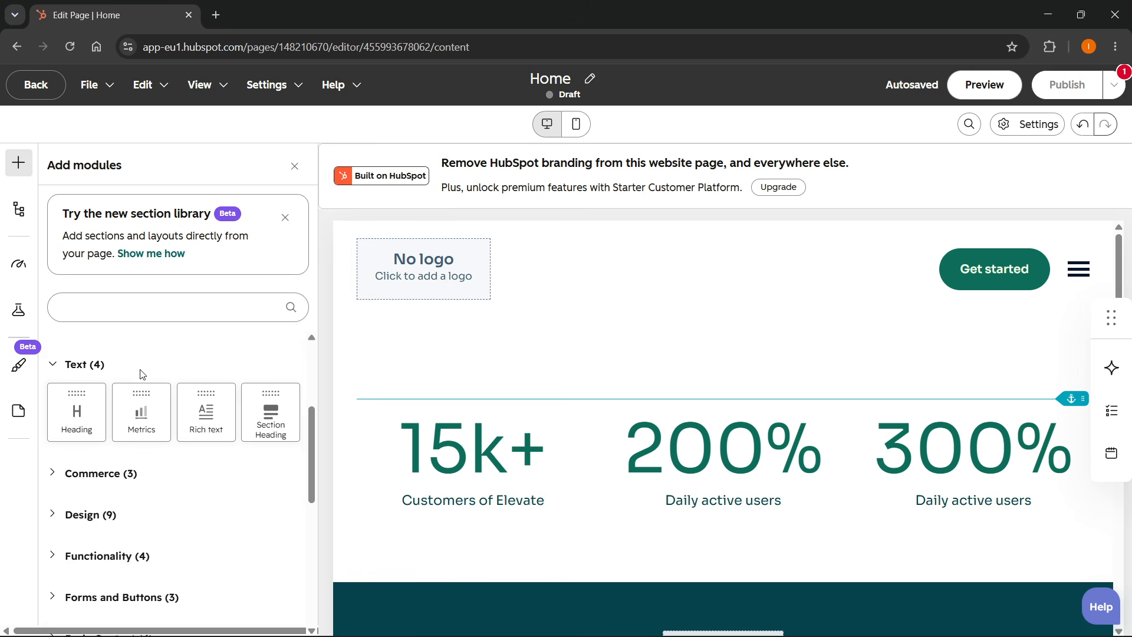
scroll(132, 413, up, 1)
scroll(125, 422, up, 2)
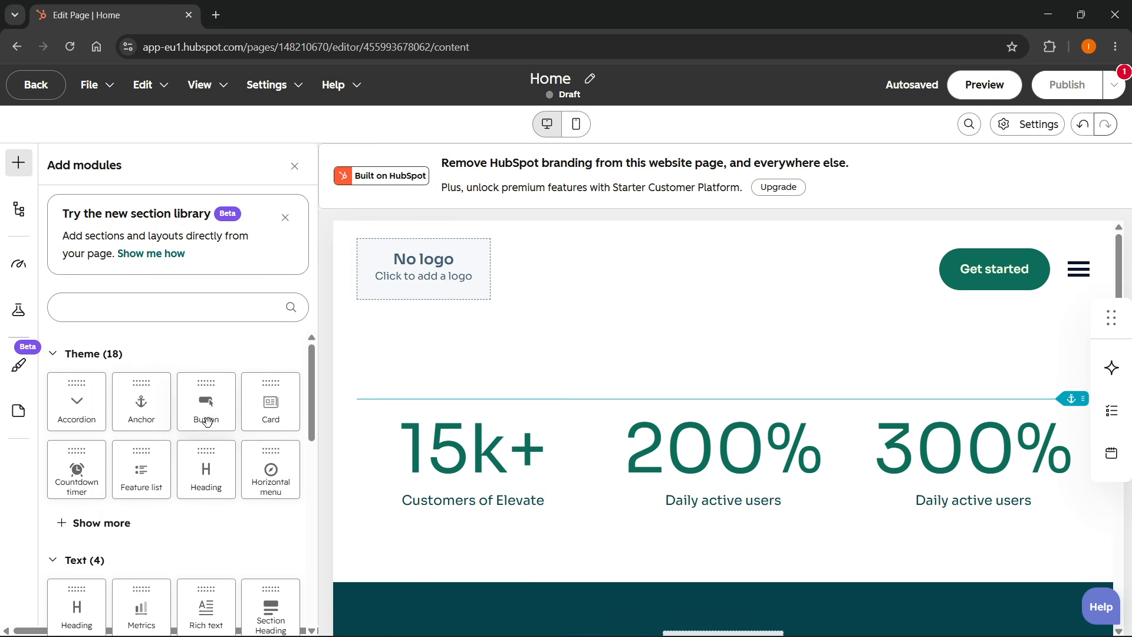
scroll(171, 422, down, 1)
scroll(148, 437, down, 2)
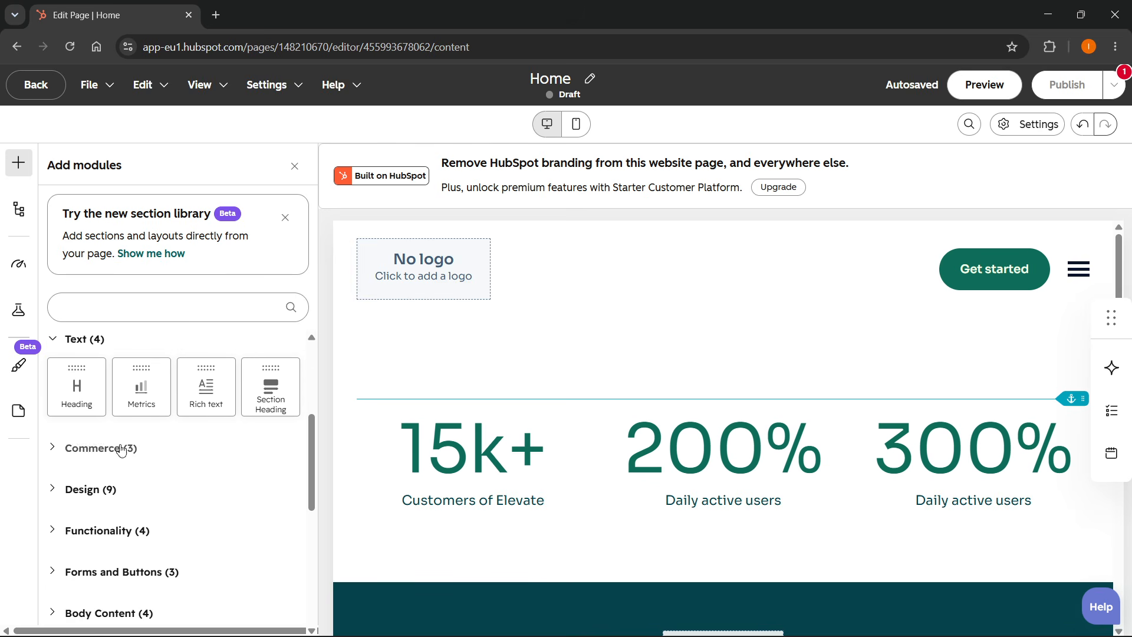
drag(76, 390, 664, 321)
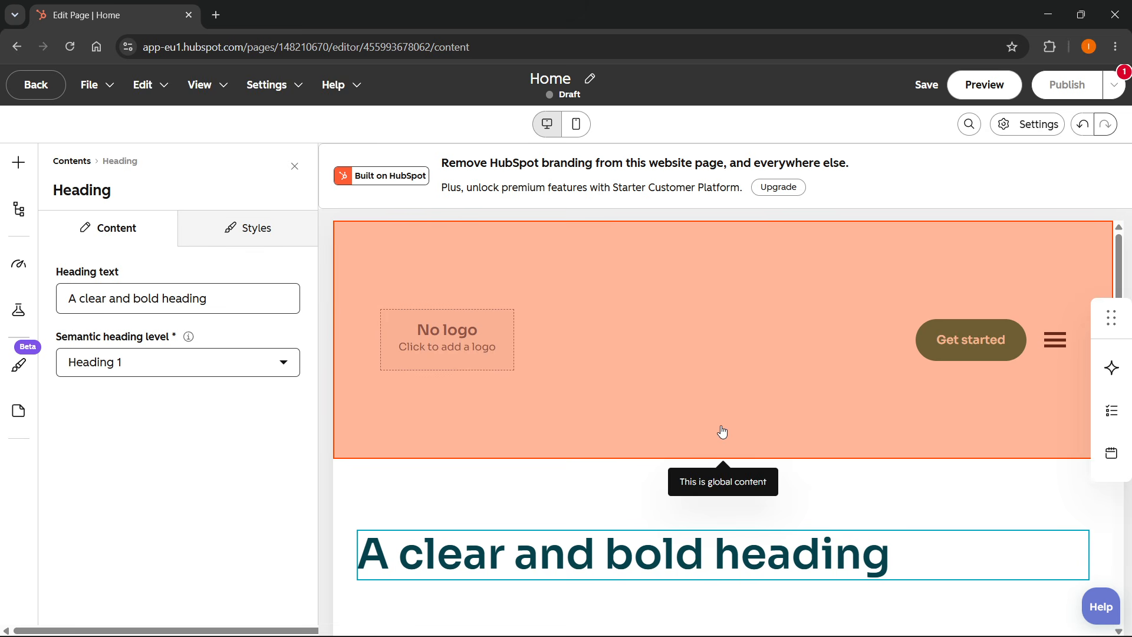
Replace the heading text with "Hello there...".
scroll(649, 419, down, 3)
triple_click(603, 399)
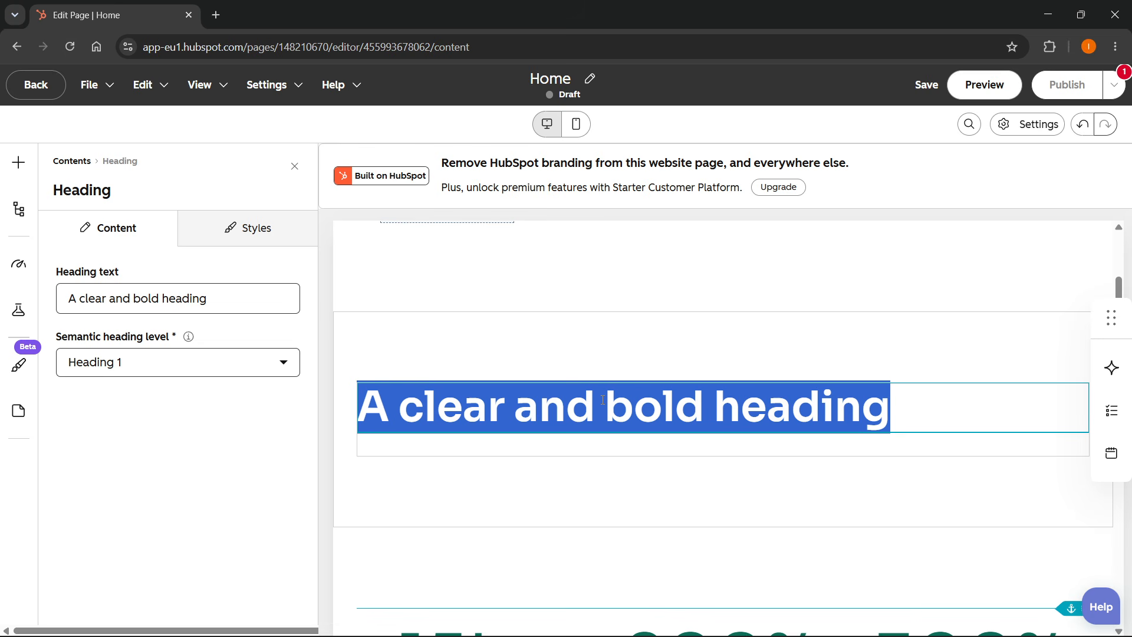
scroll(604, 402, down, 3)
scroll(604, 405, up, 3)
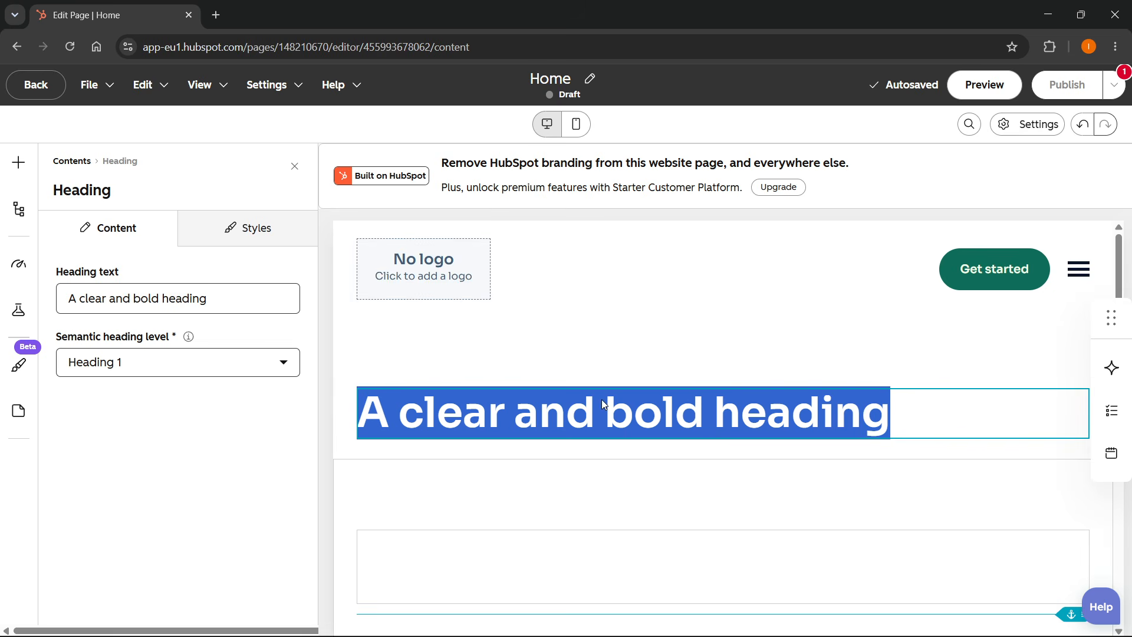
triple_click(174, 299)
text(Hello there...)
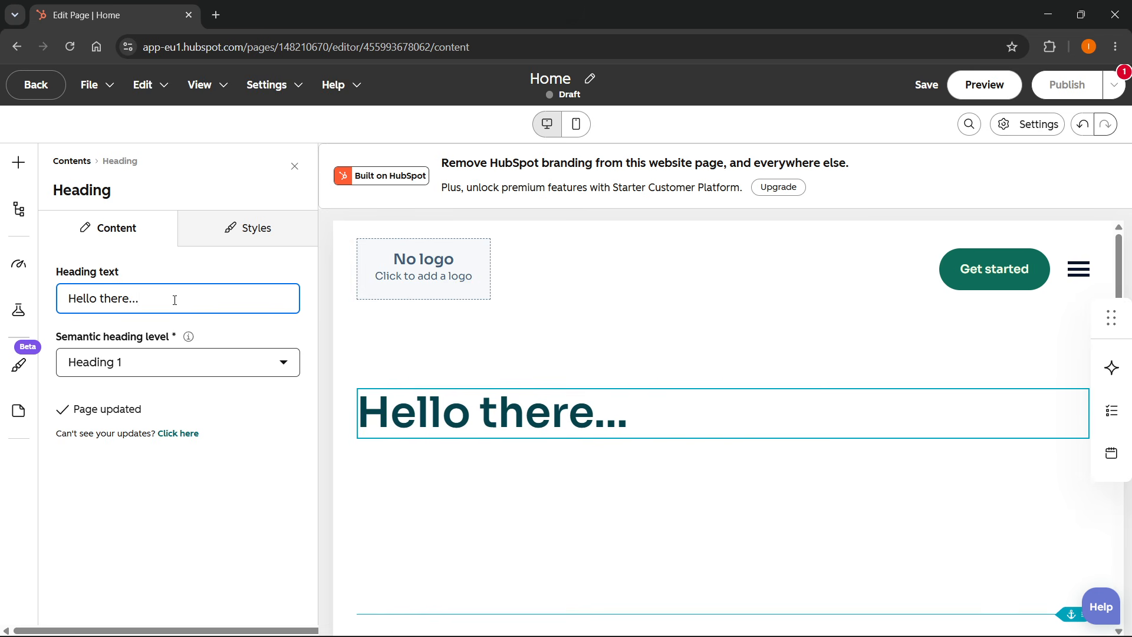
Center-align the heading in its style settings.
click(220, 223)
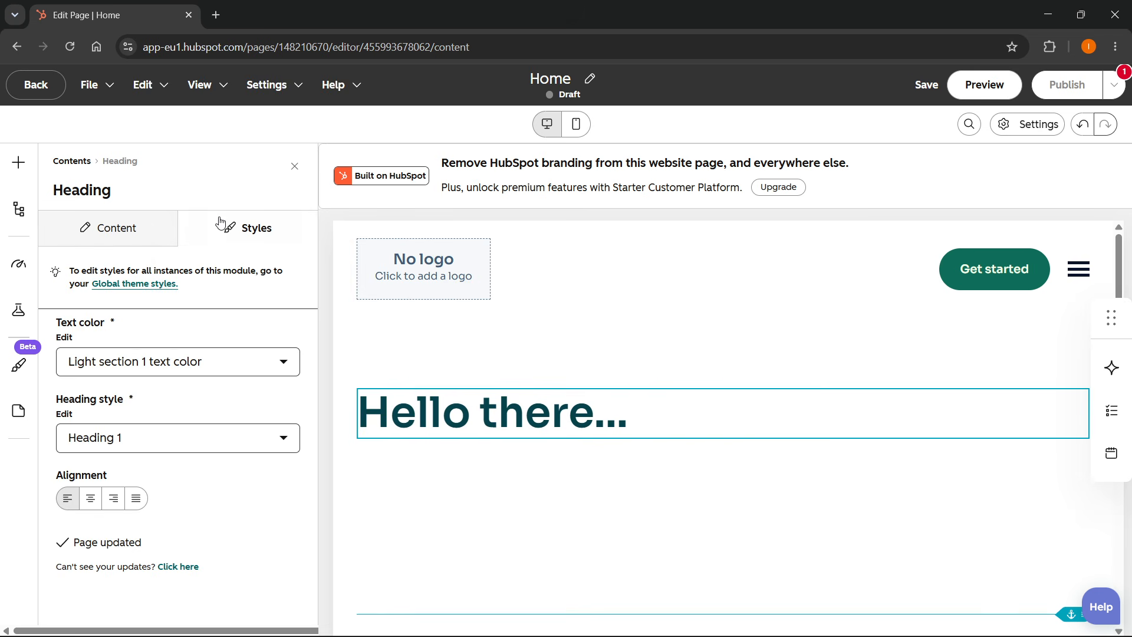
click(90, 501)
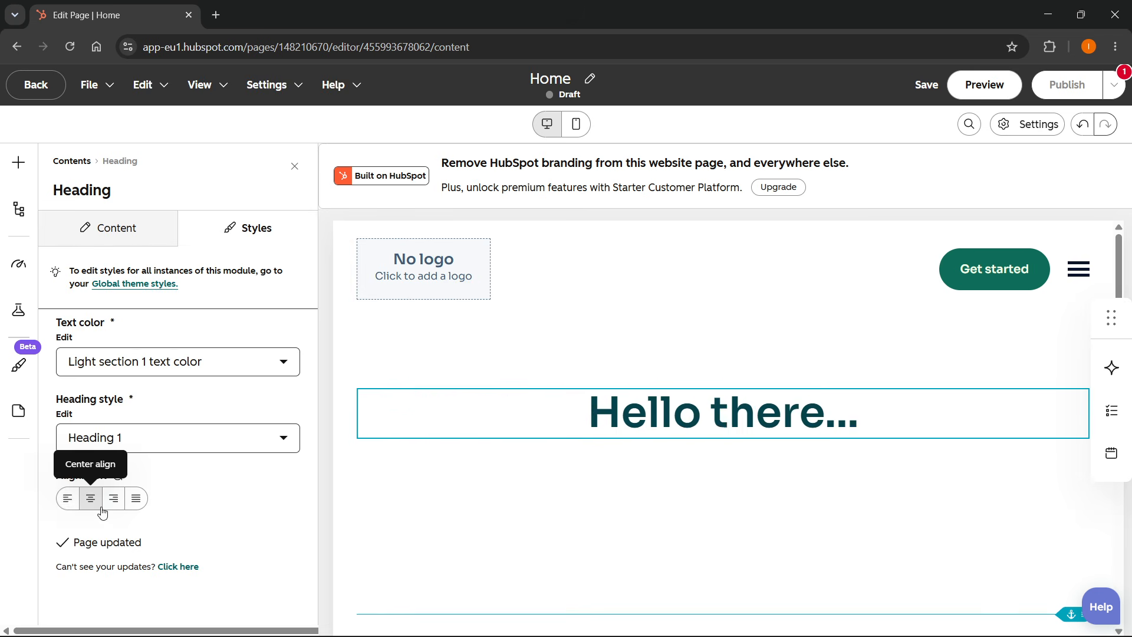
click(671, 350)
Add a Feature list module to the page directly below the "Hello there..." heading.
scroll(616, 353, down, 2)
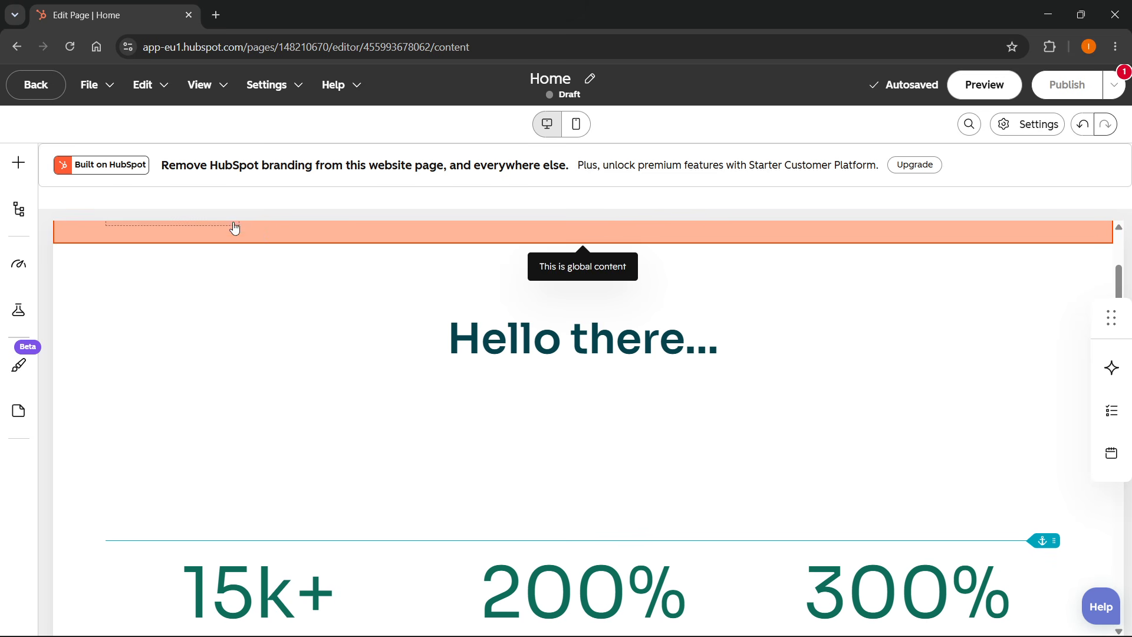
click(19, 167)
scroll(142, 413, down, 8)
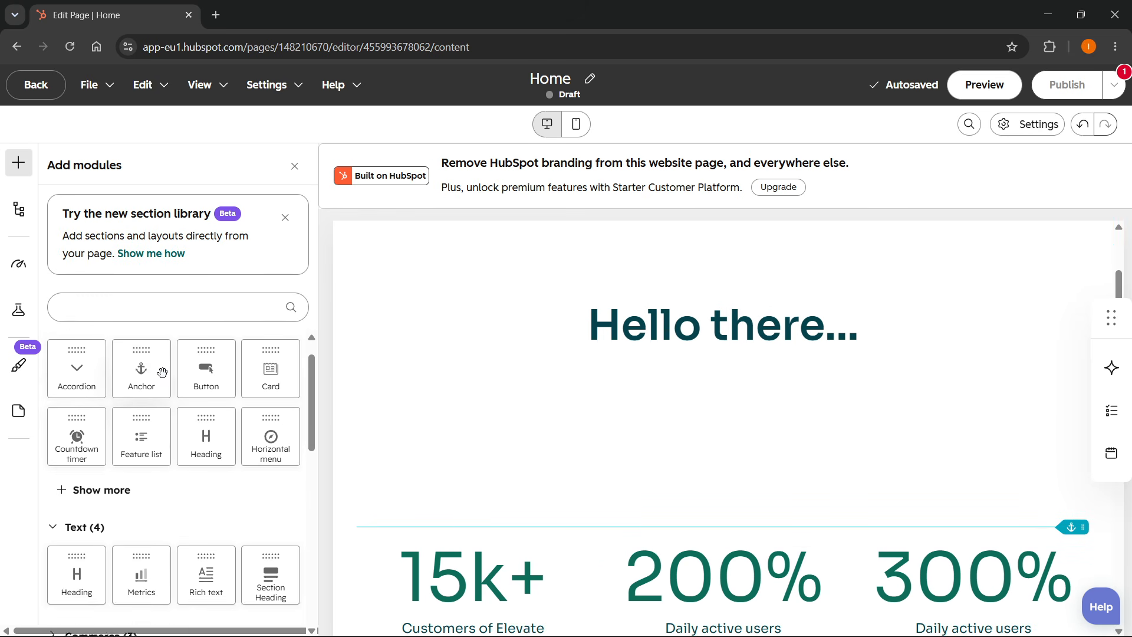
scroll(126, 447, down, 1)
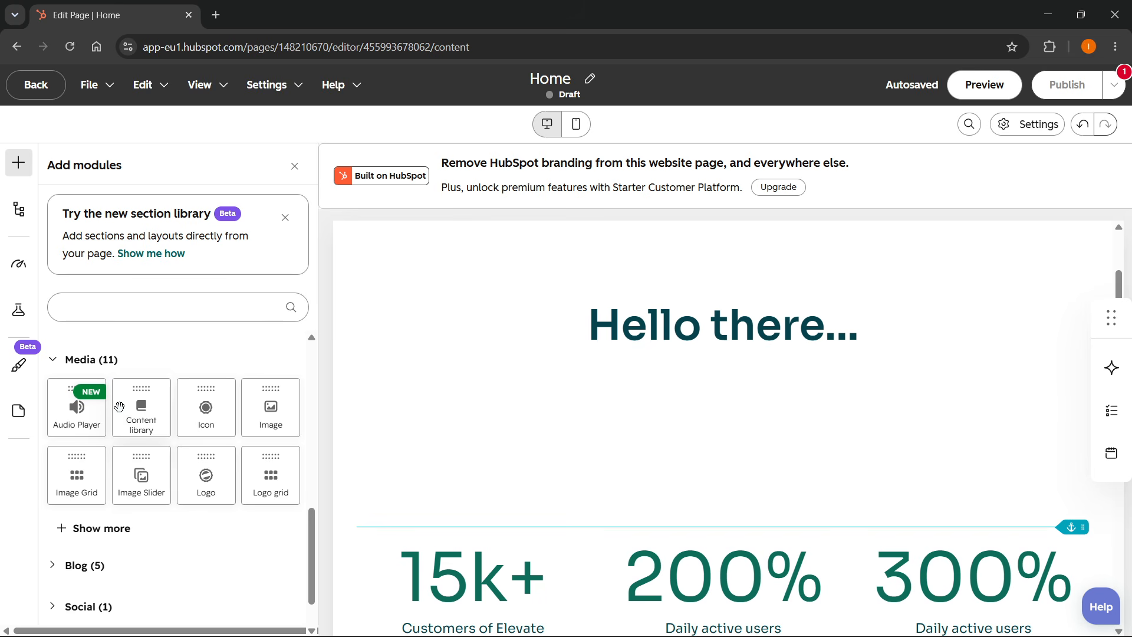
scroll(639, 412, down, 4)
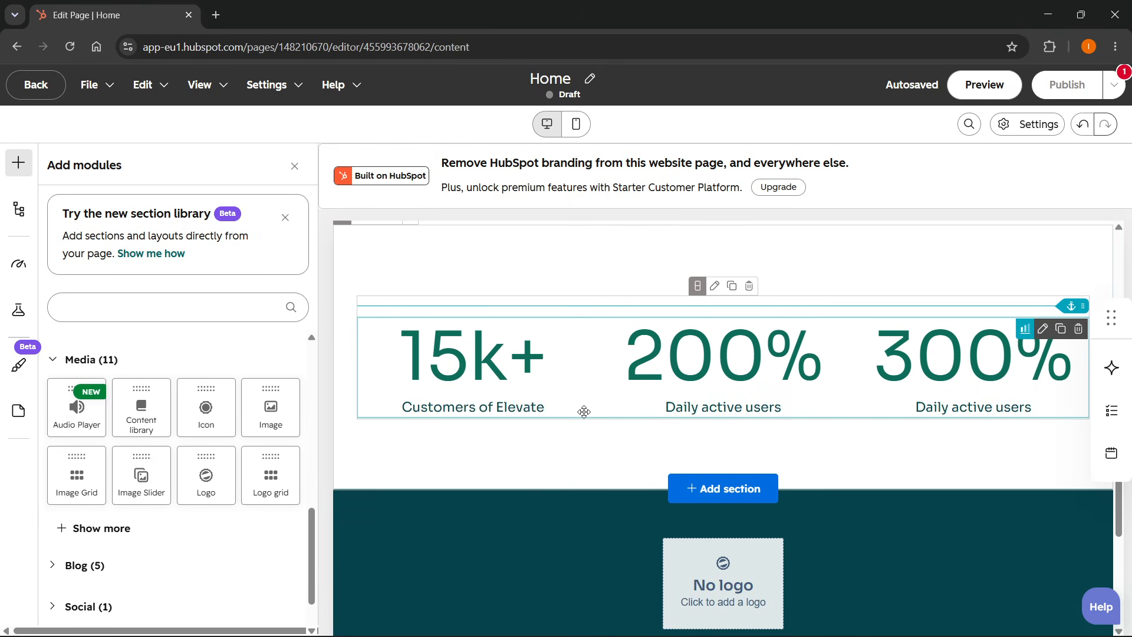
scroll(582, 410, up, 5)
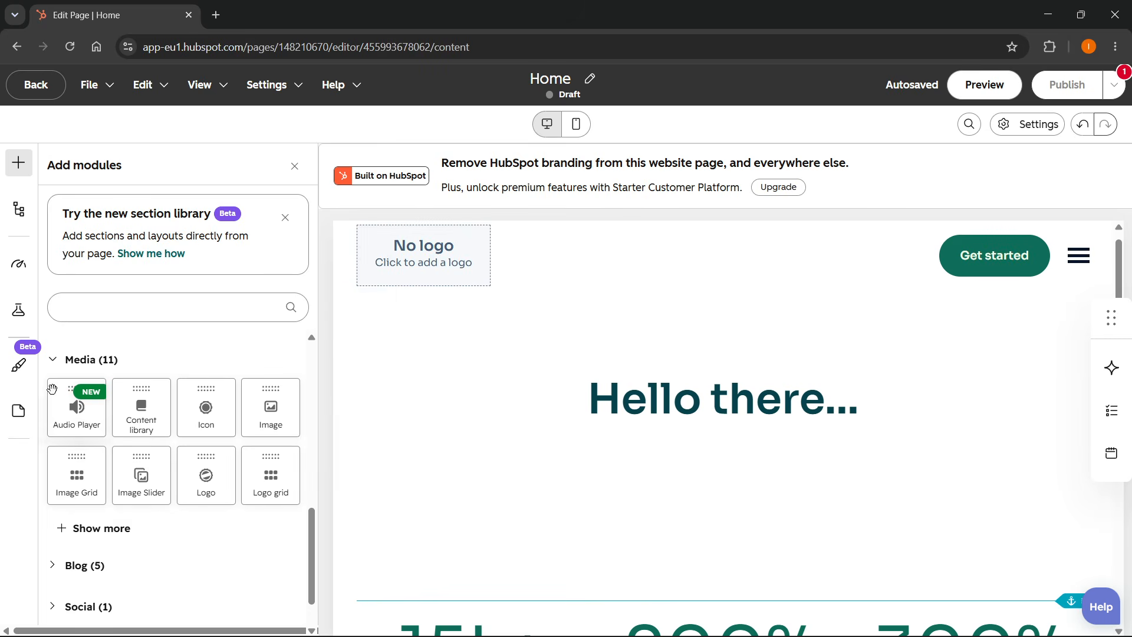
scroll(128, 369, up, 9)
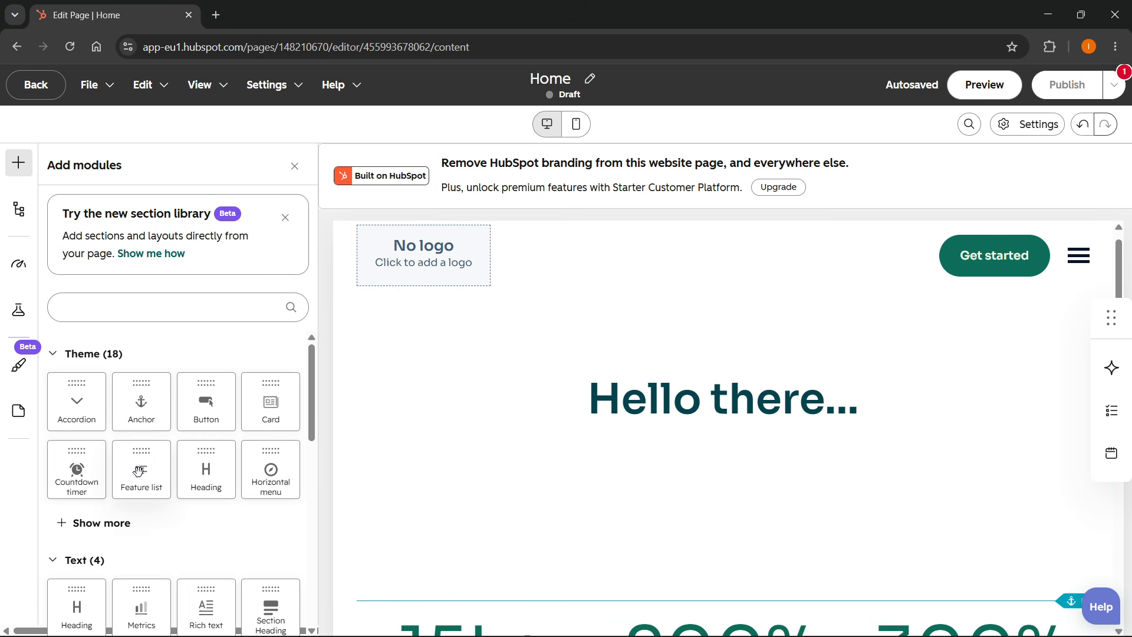
drag(134, 477, 629, 459)
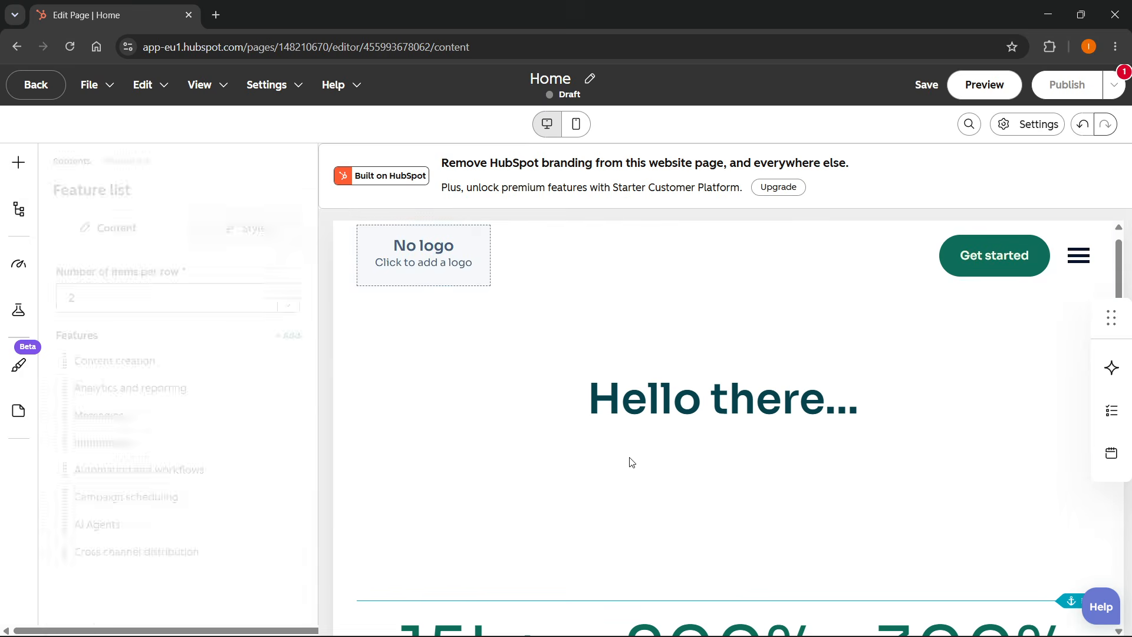
Examine the Feature list module's content and style settings alongside the heading.
scroll(640, 447, down, 4)
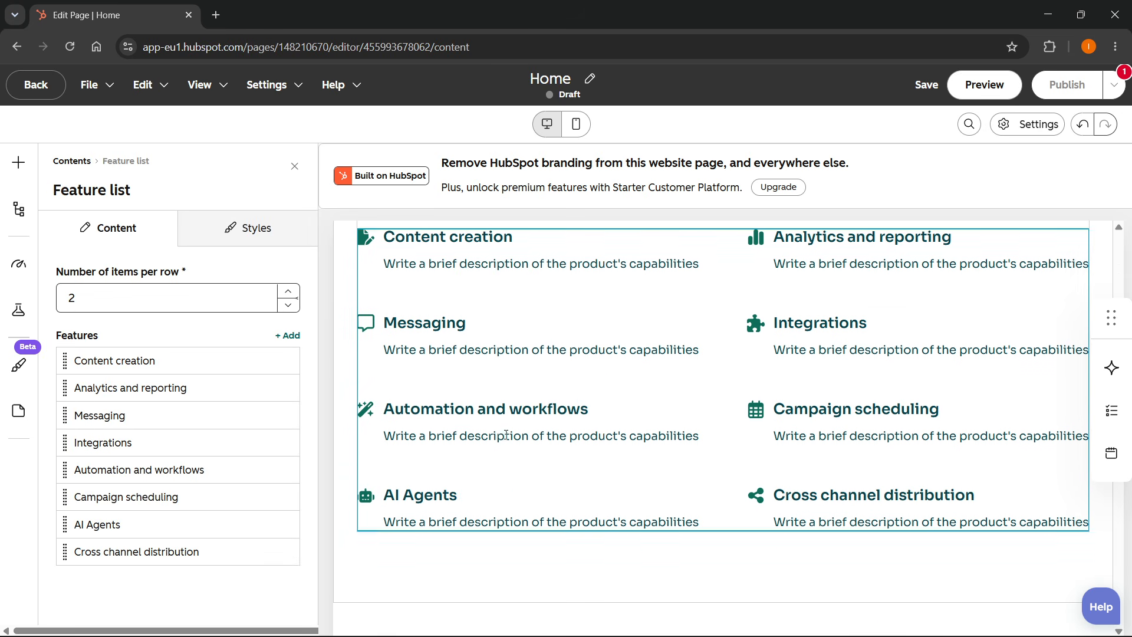
scroll(585, 352, up, 1)
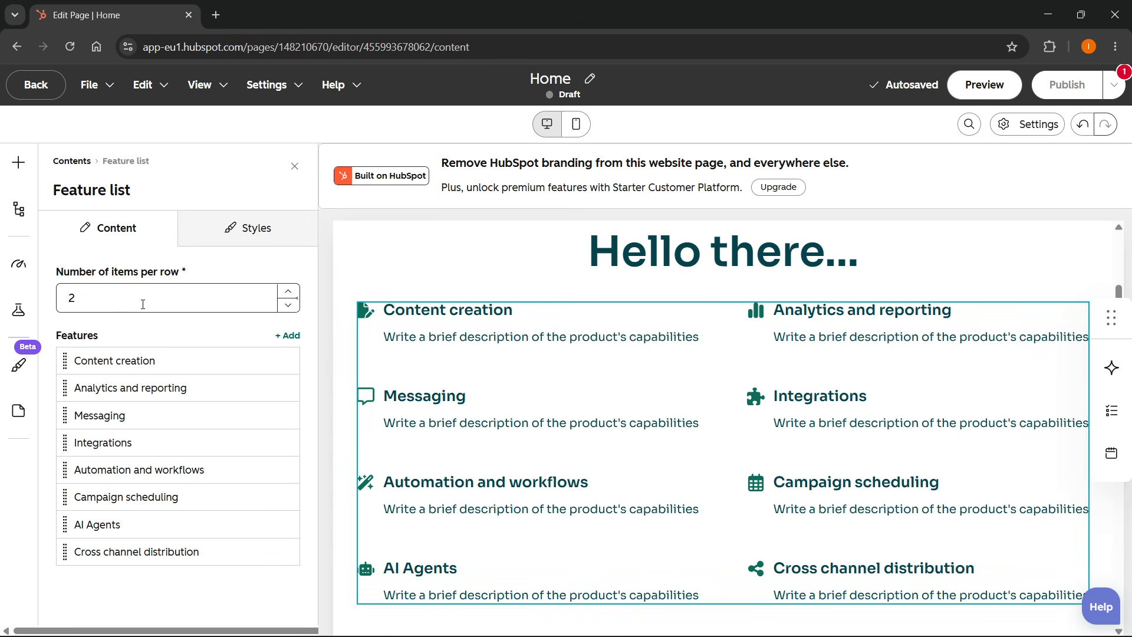
click(253, 231)
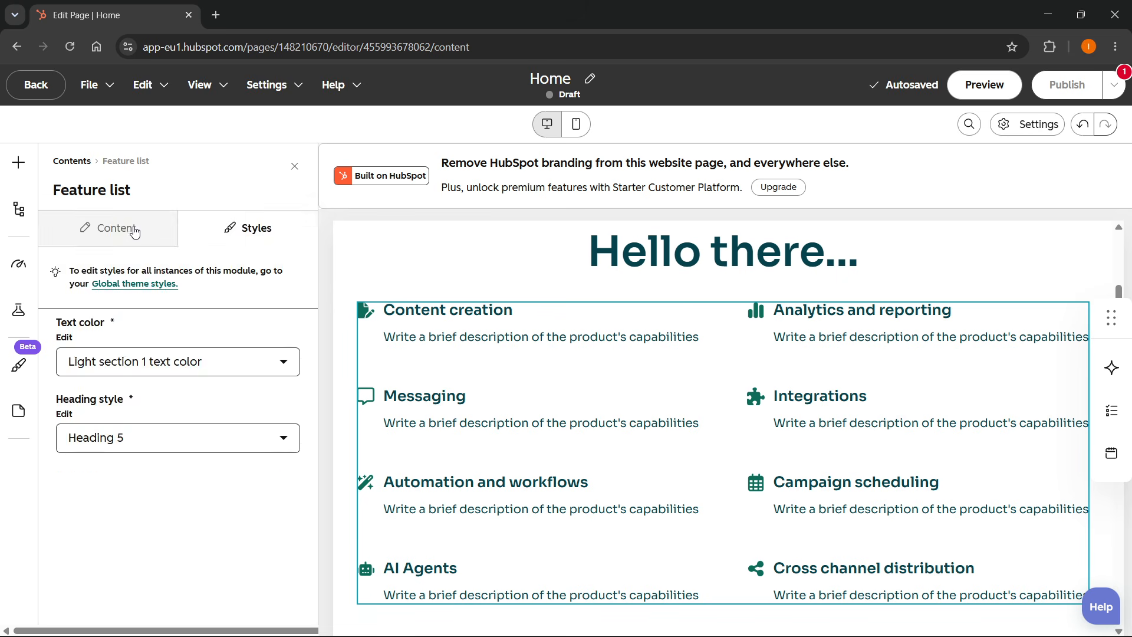
click(115, 231)
scroll(694, 390, up, 1)
click(707, 335)
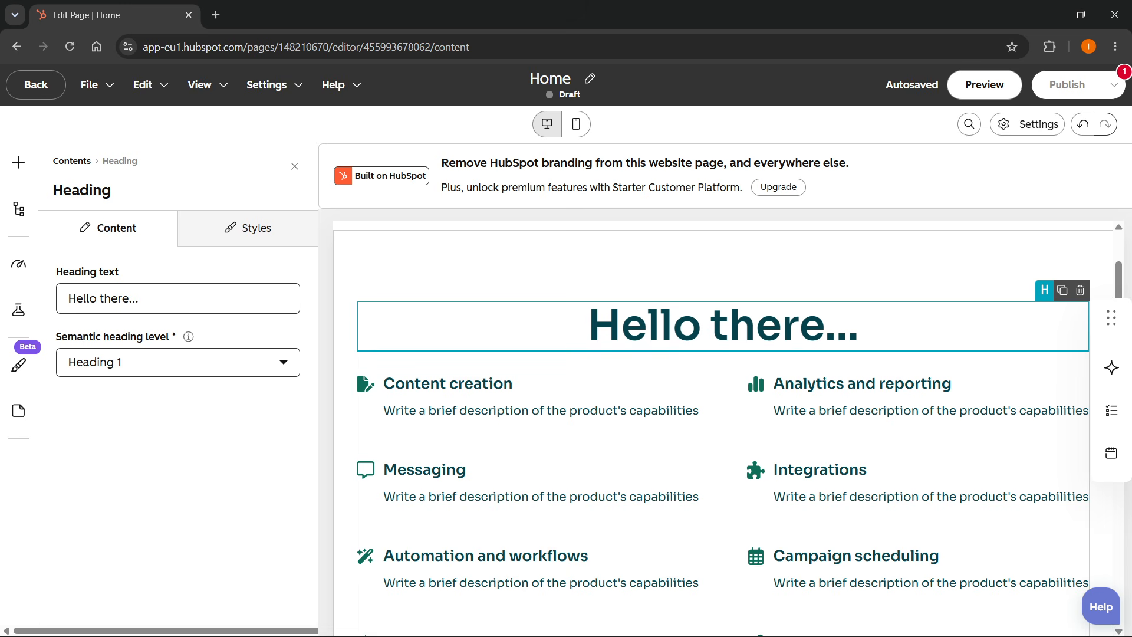
scroll(715, 448, down, 10)
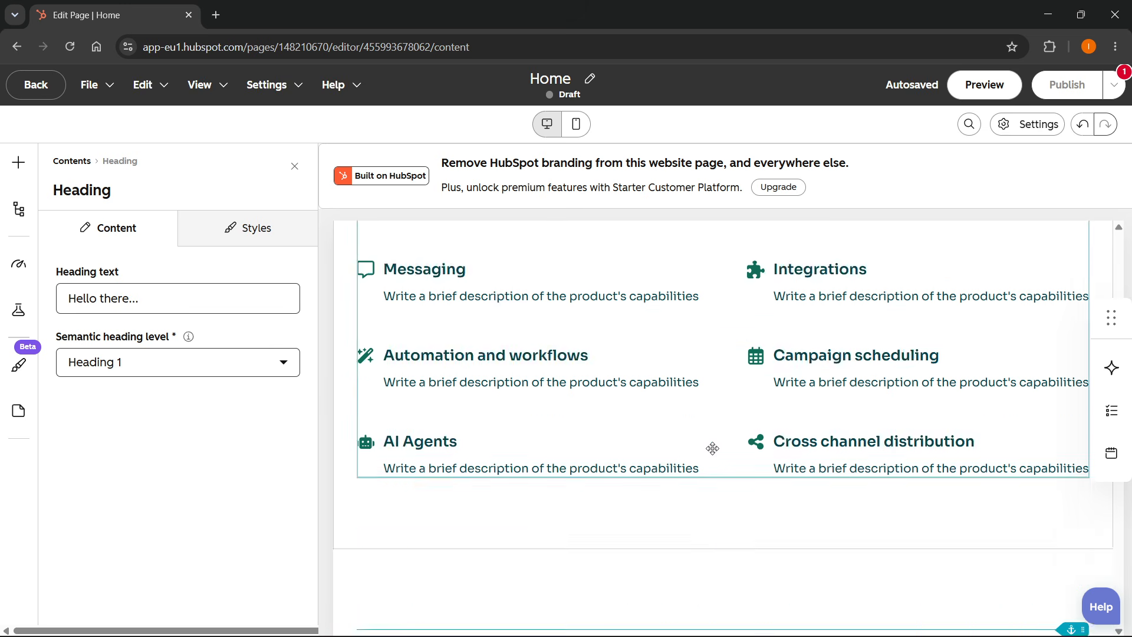
scroll(693, 429, up, 9)
scroll(693, 430, up, 3)
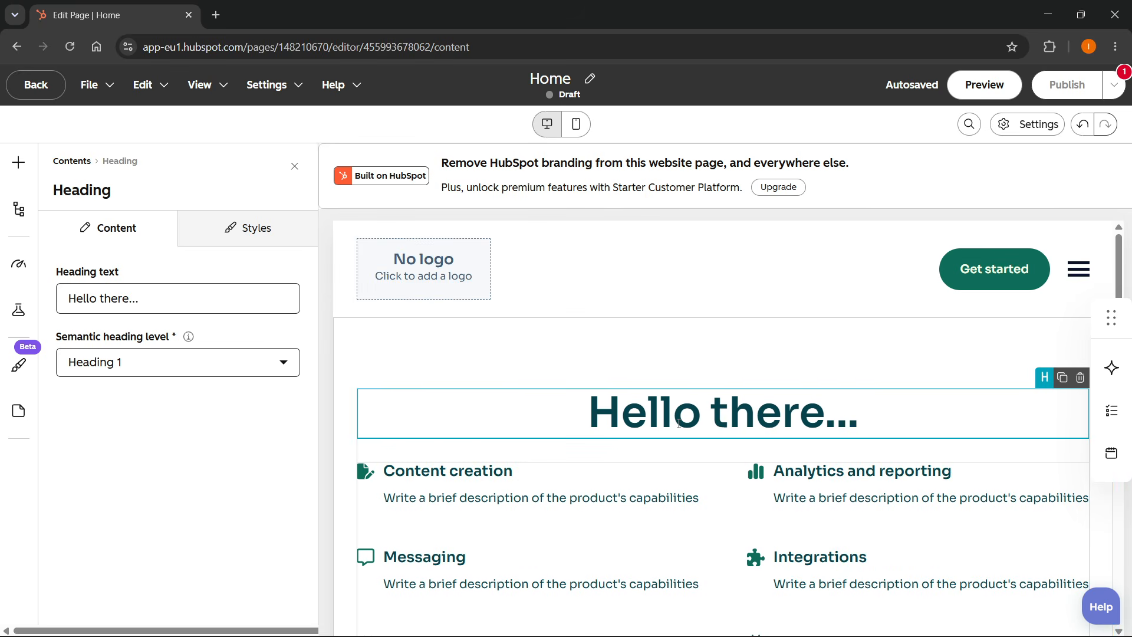
Examine the page contents outline and the page's SEO optimization recommendations.
click(19, 218)
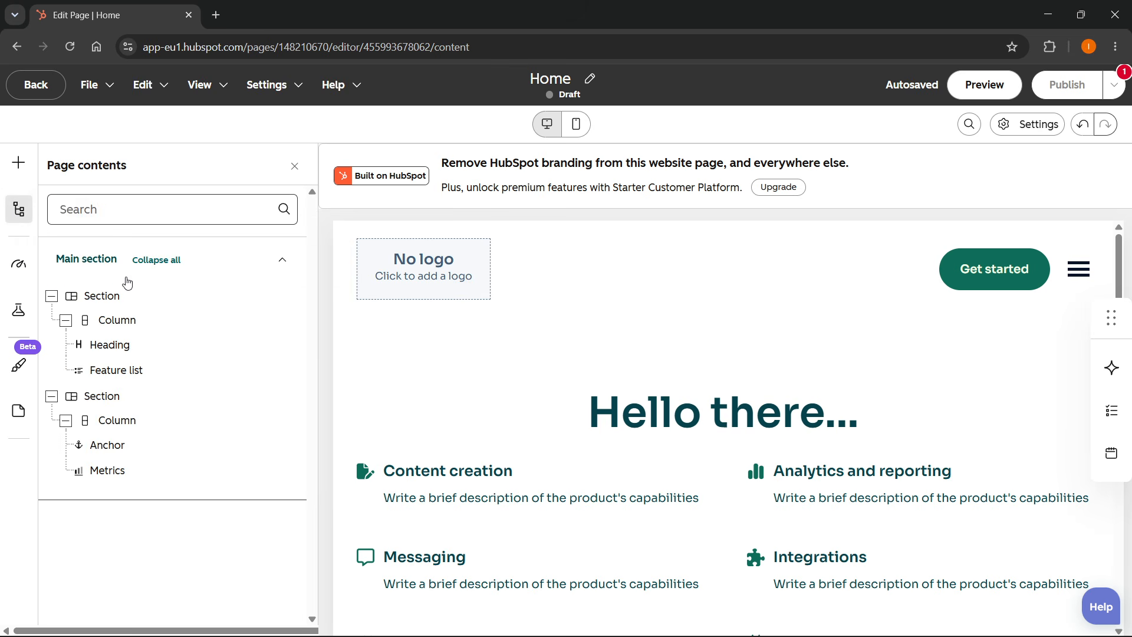
click(119, 354)
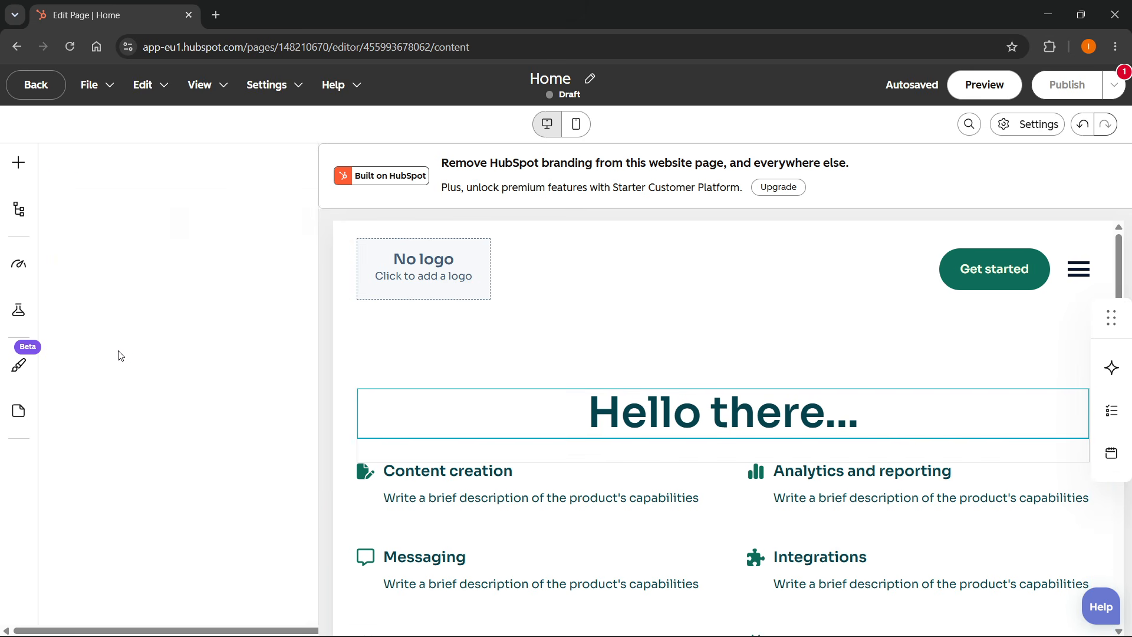
click(20, 267)
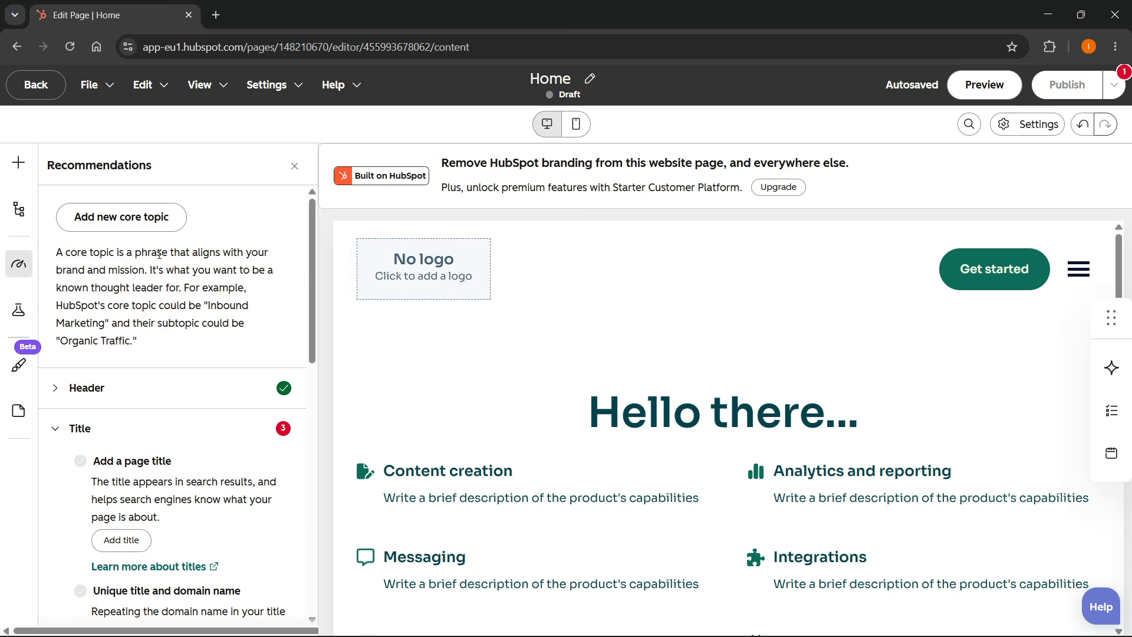
scroll(159, 254, down, 8)
scroll(250, 457, up, 4)
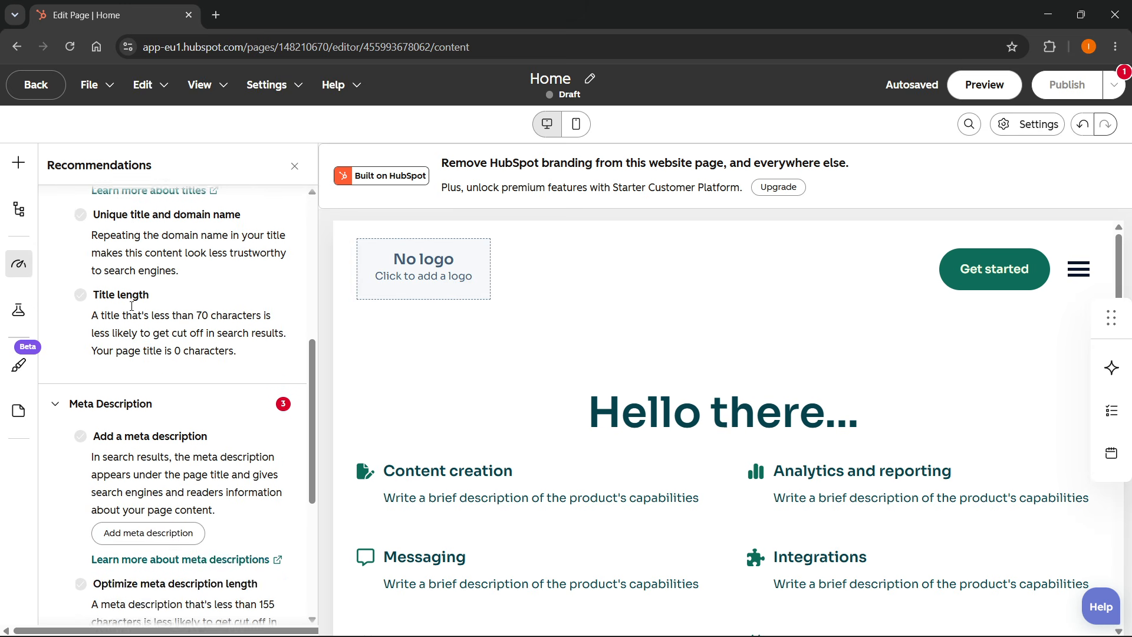
scroll(269, 498, down, 6)
scroll(255, 472, up, 10)
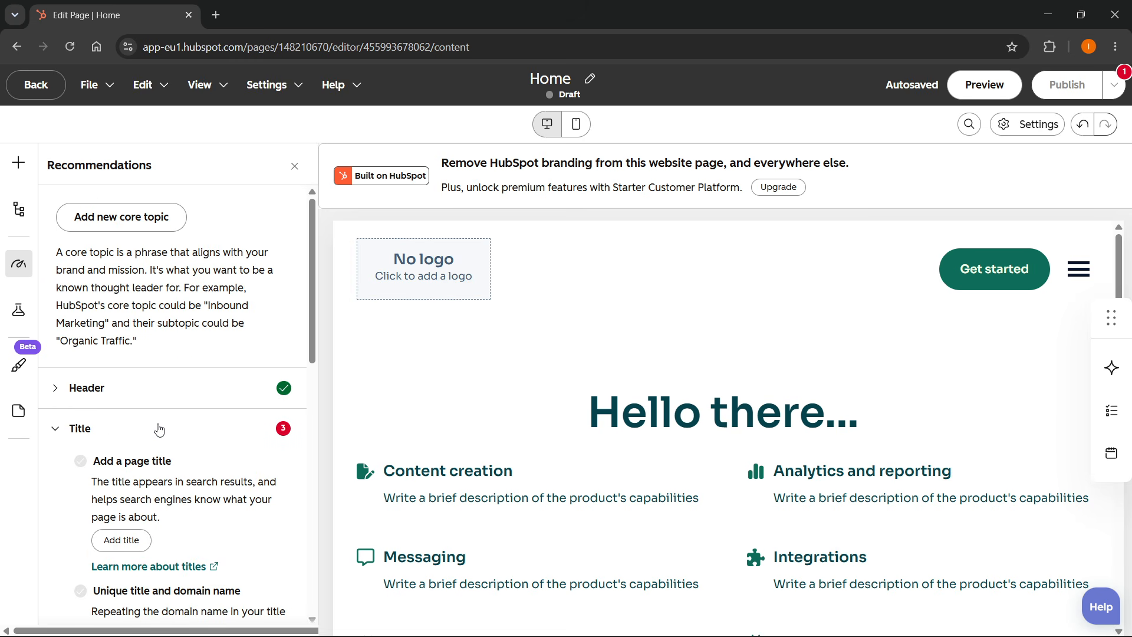
Browse the A/B test panel, the global theme styles settings and the section settings, then close the panel.
click(18, 312)
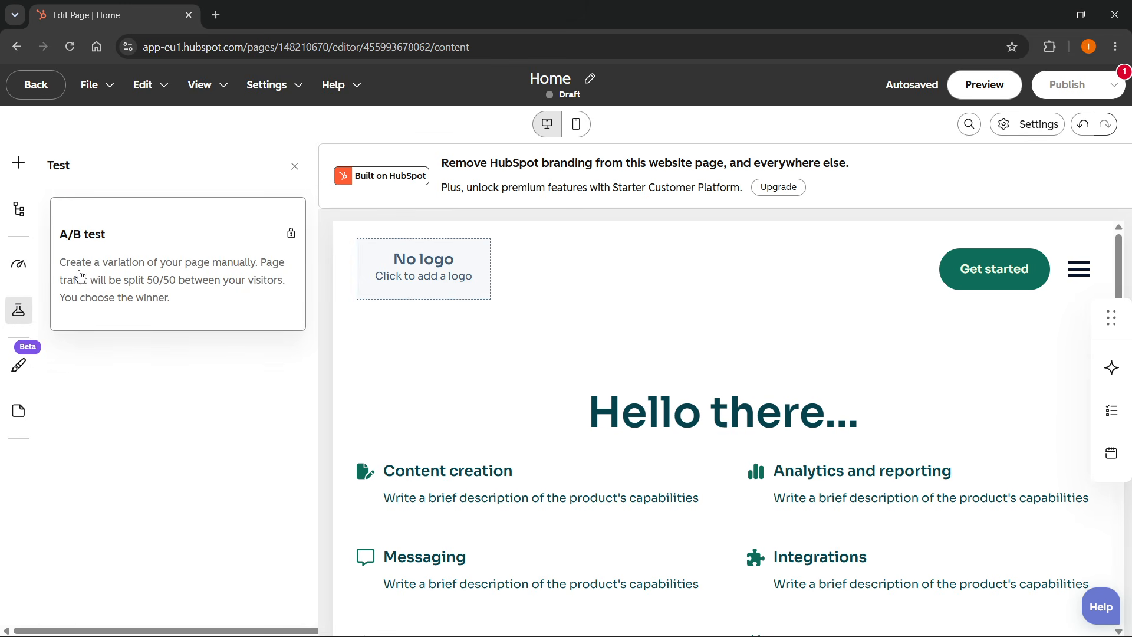
click(19, 367)
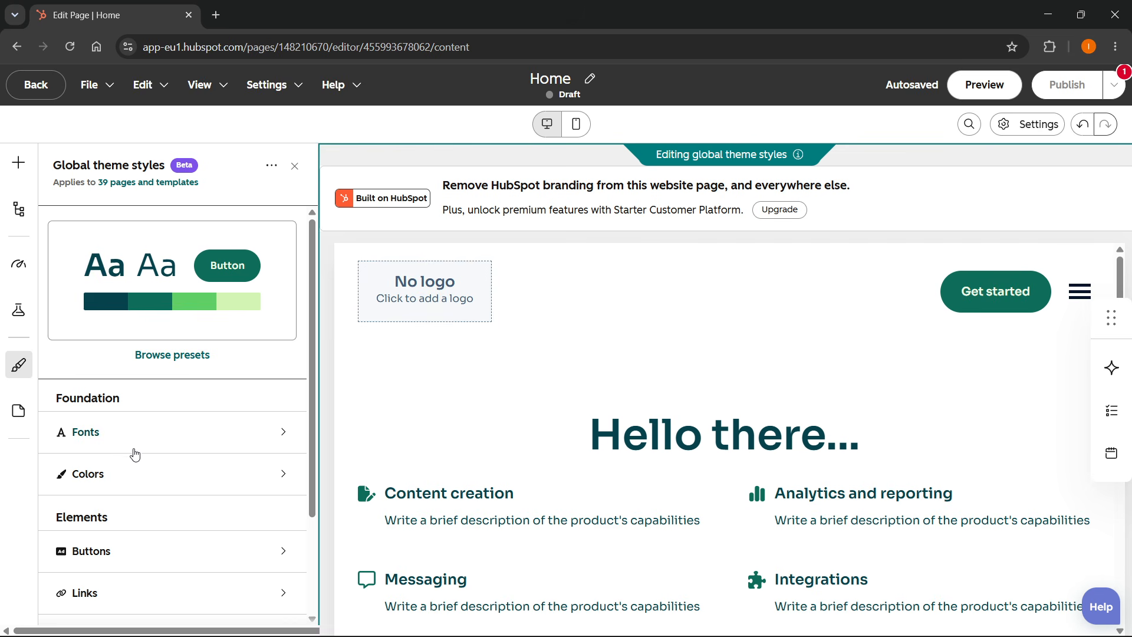
scroll(134, 453, down, 2)
scroll(149, 447, up, 2)
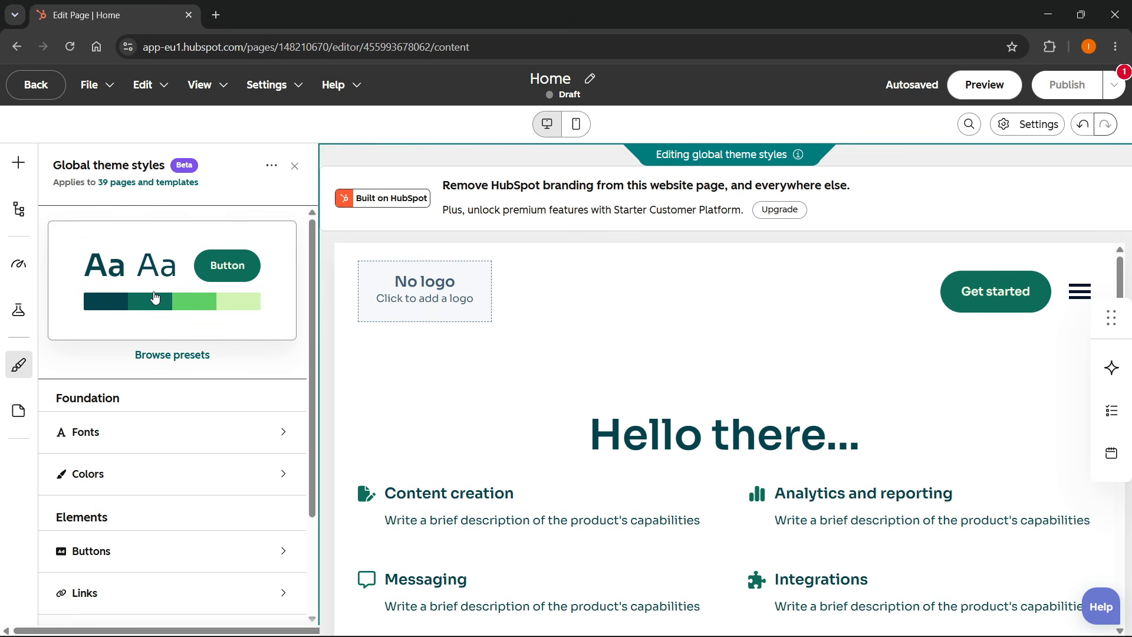
scroll(114, 457, down, 3)
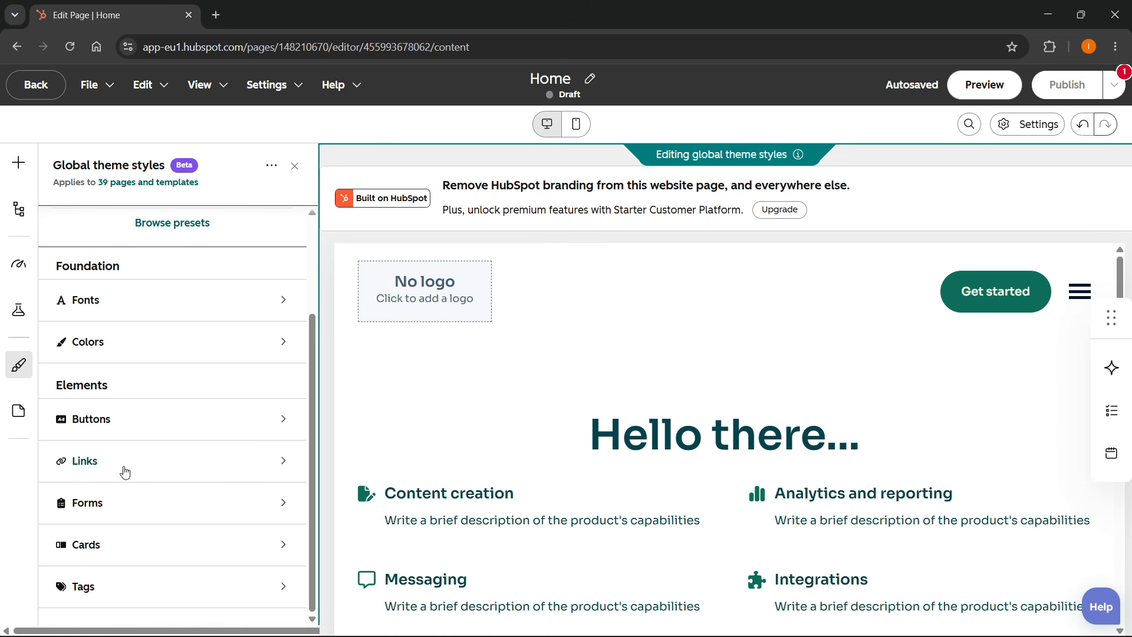
scroll(125, 472, up, 3)
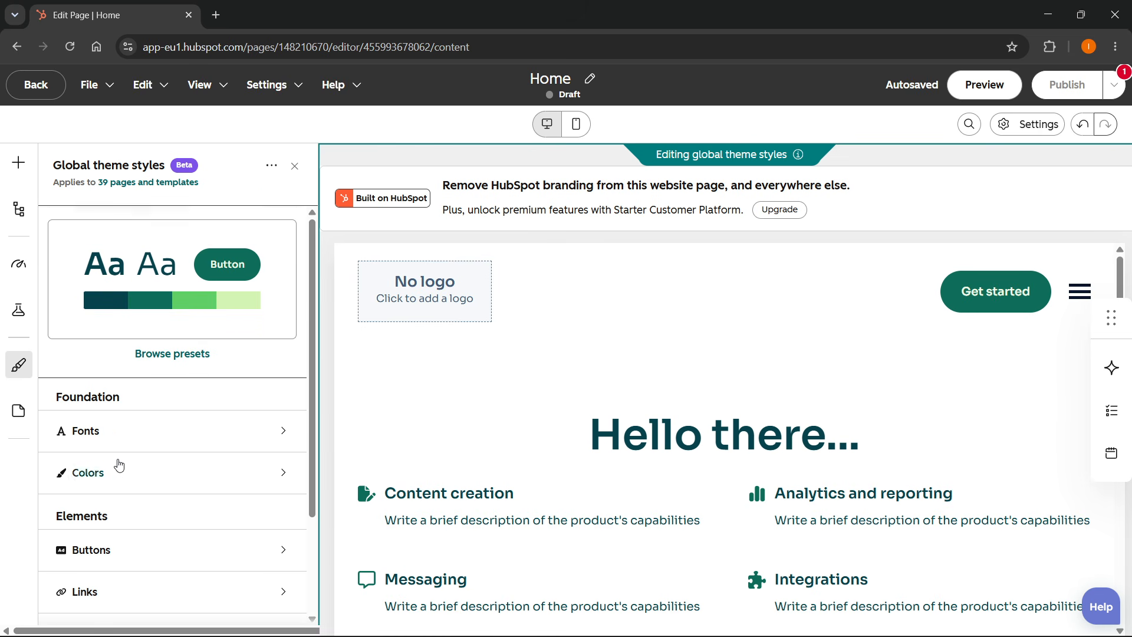
click(19, 412)
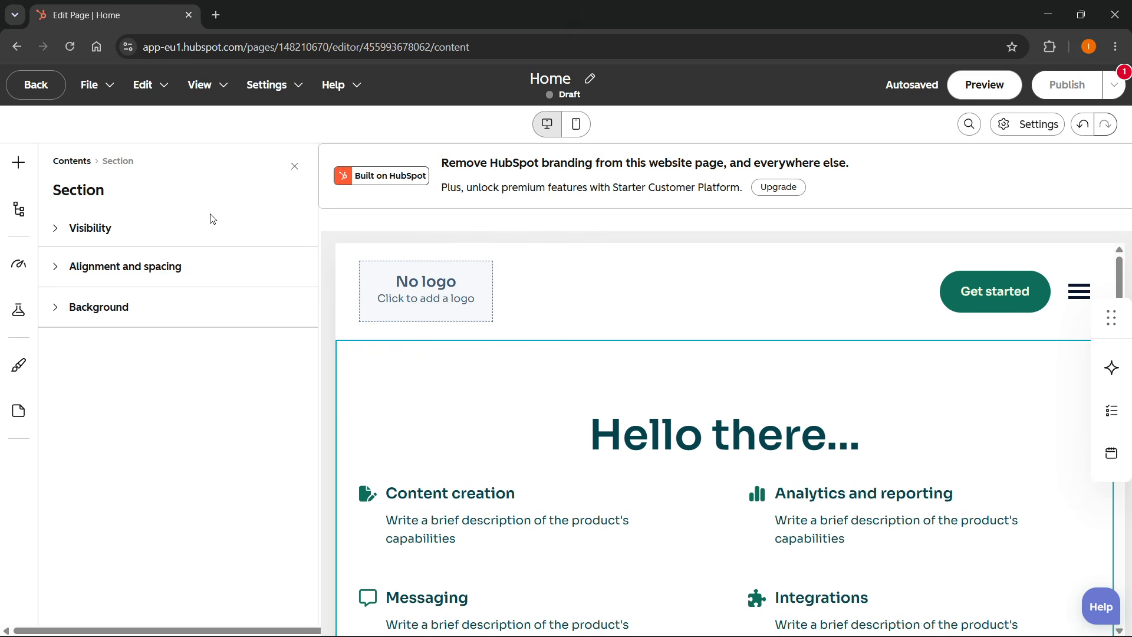
click(293, 167)
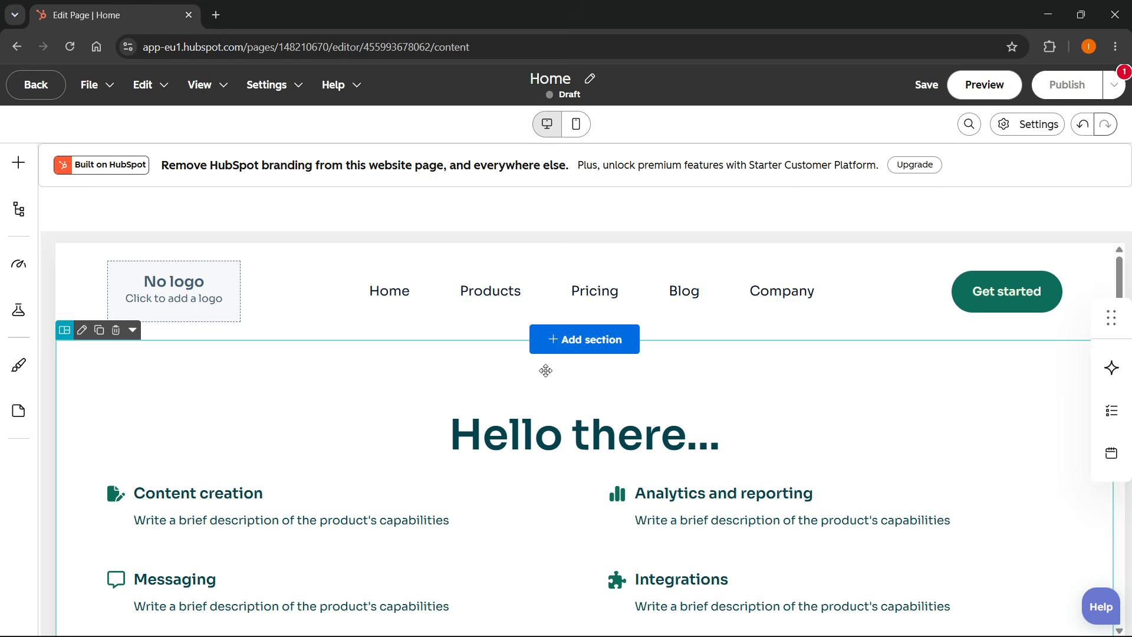
Preview the page in mobile and desktop editing views, then open the Assistant panel.
click(575, 126)
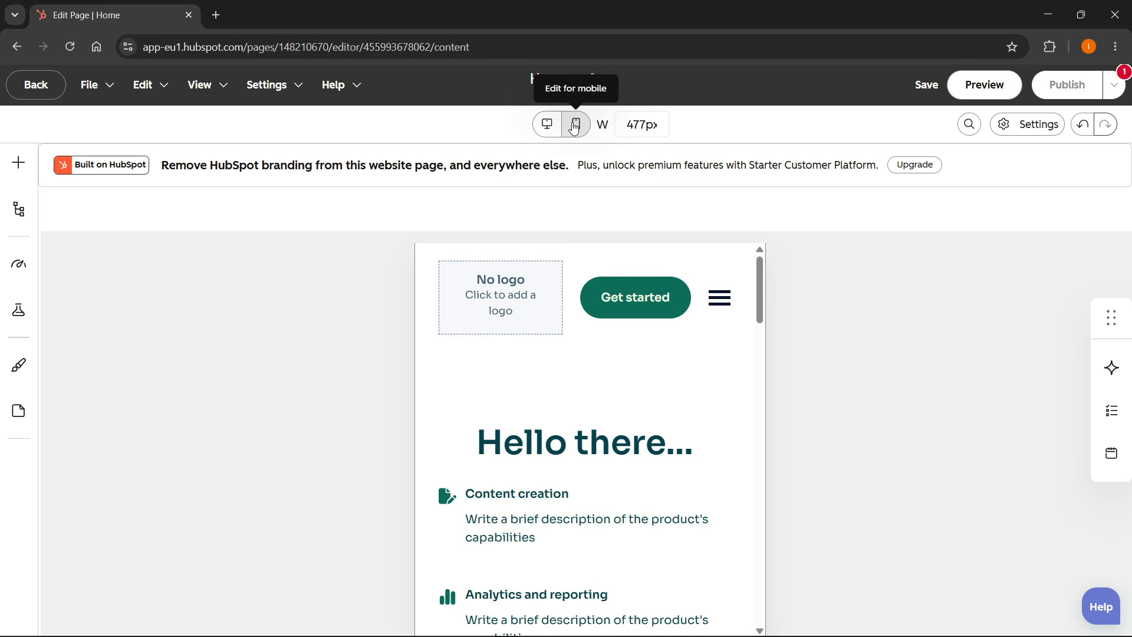
click(547, 127)
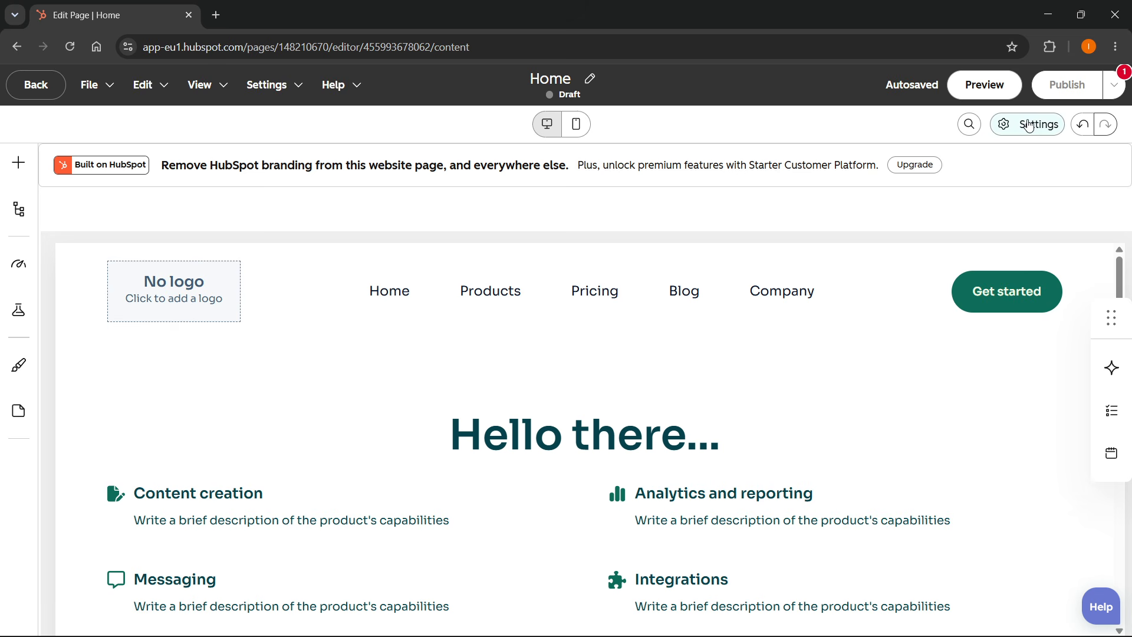
scroll(817, 357, down, 8)
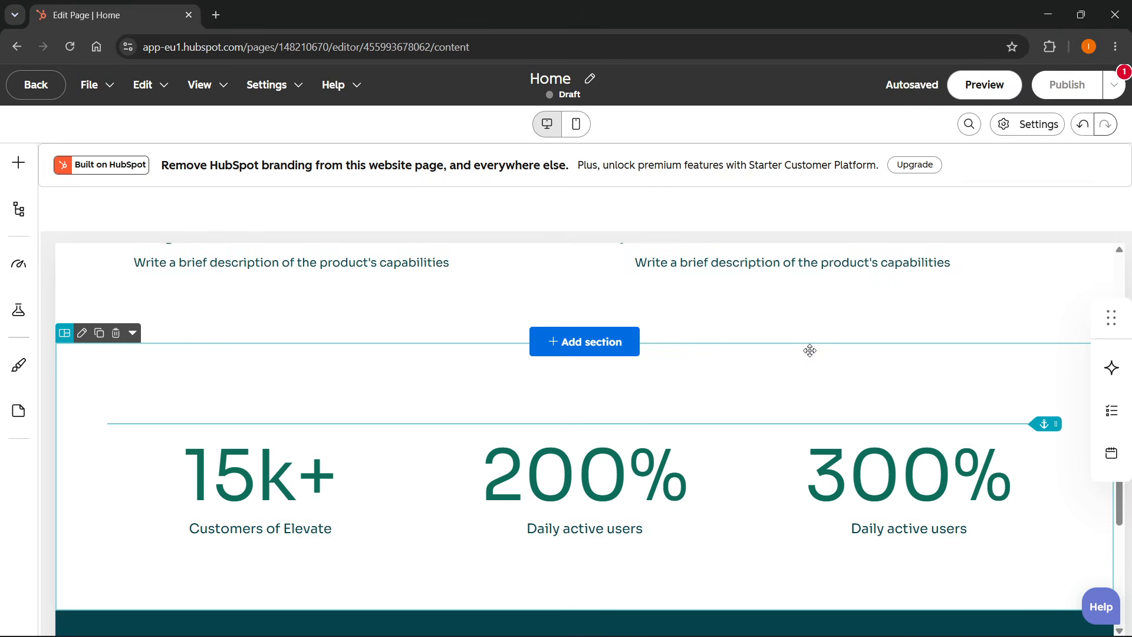
scroll(811, 353, up, 5)
scroll(810, 354, up, 3)
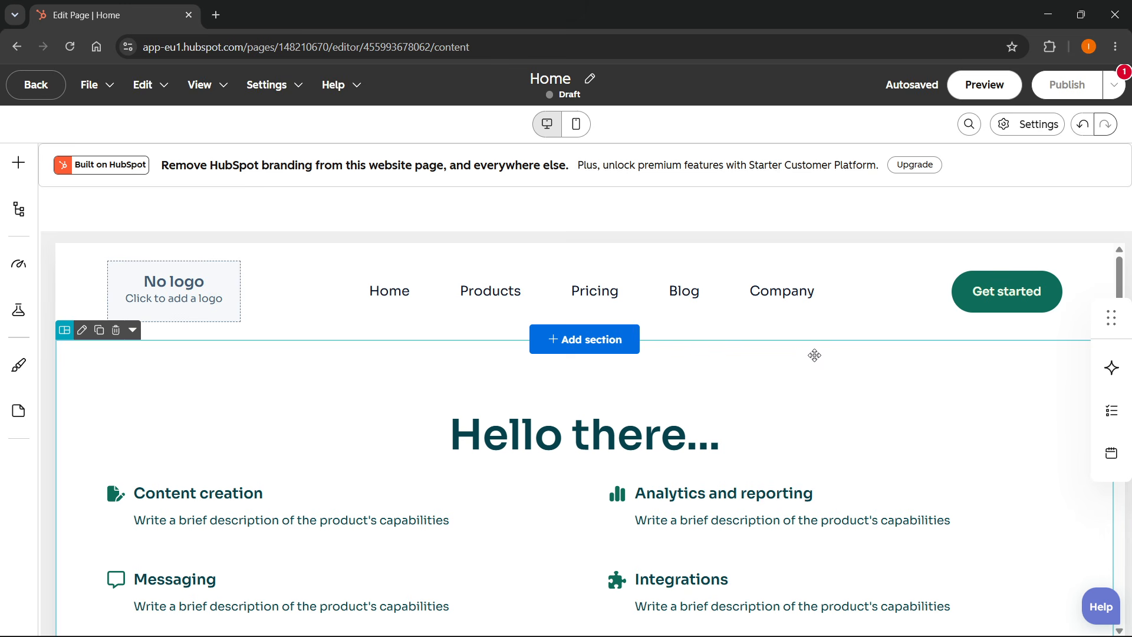
click(1113, 369)
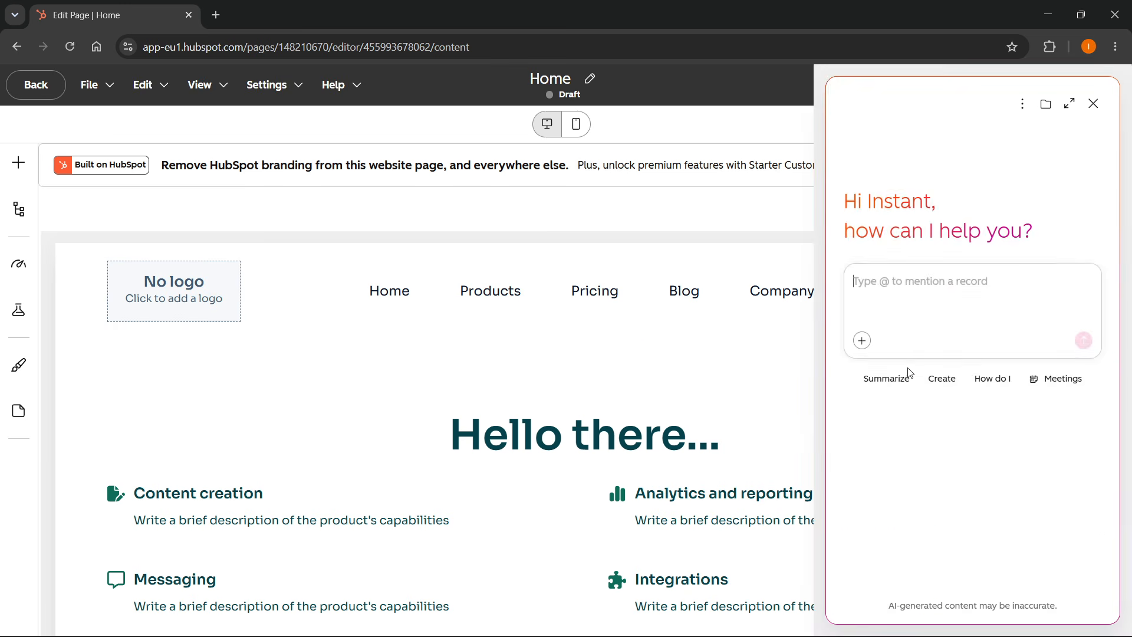
Close the Assistant panel and scroll through the page from the header down to the footer and back.
click(1094, 104)
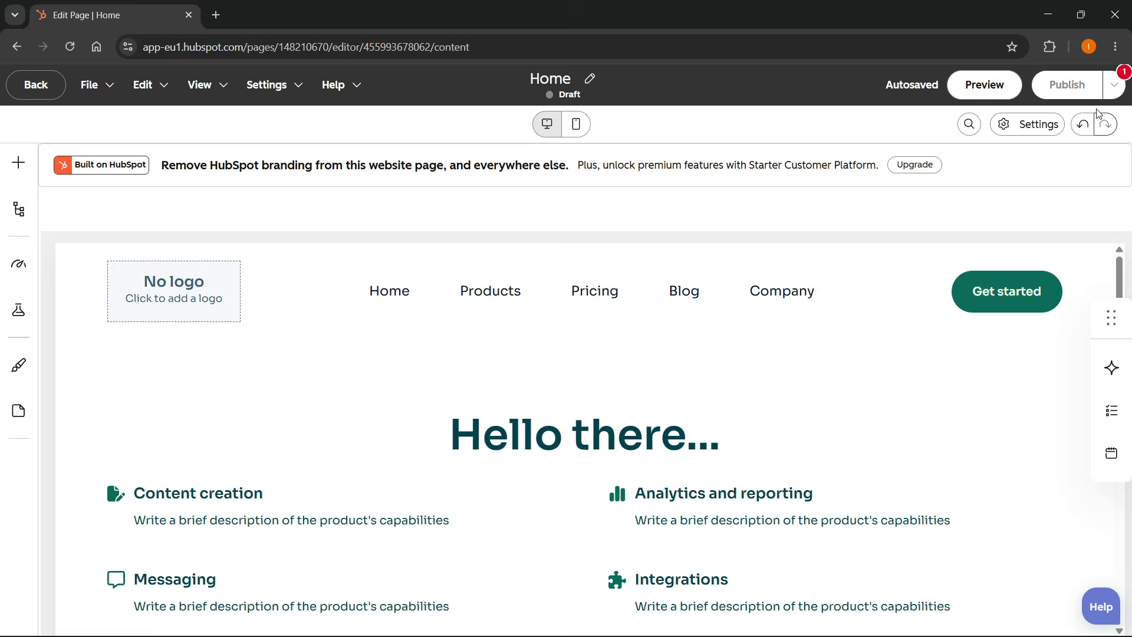
scroll(511, 352, down, 4)
scroll(519, 369, up, 4)
scroll(526, 384, down, 13)
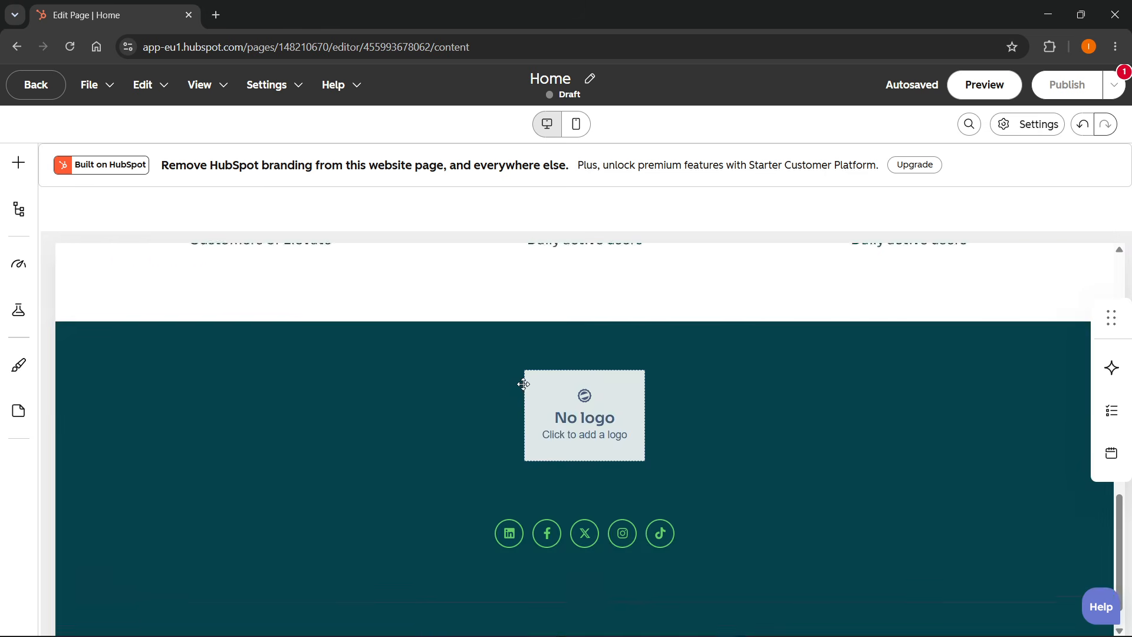
scroll(524, 390, up, 8)
scroll(524, 391, up, 7)
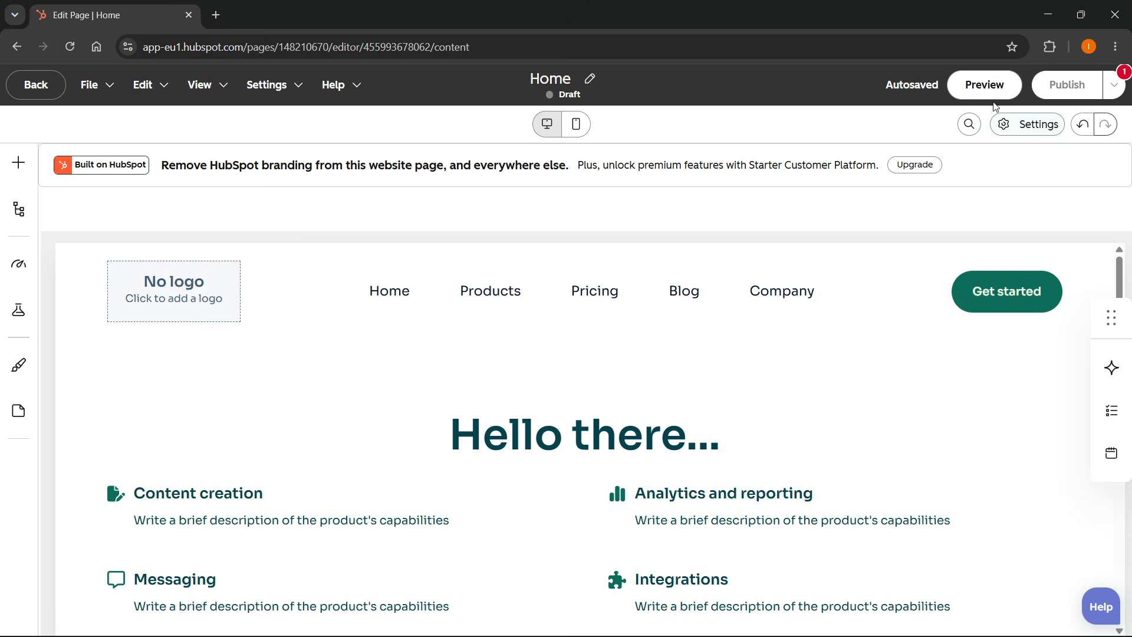
Preview the page, copy the preview link, and return to the editor.
click(984, 86)
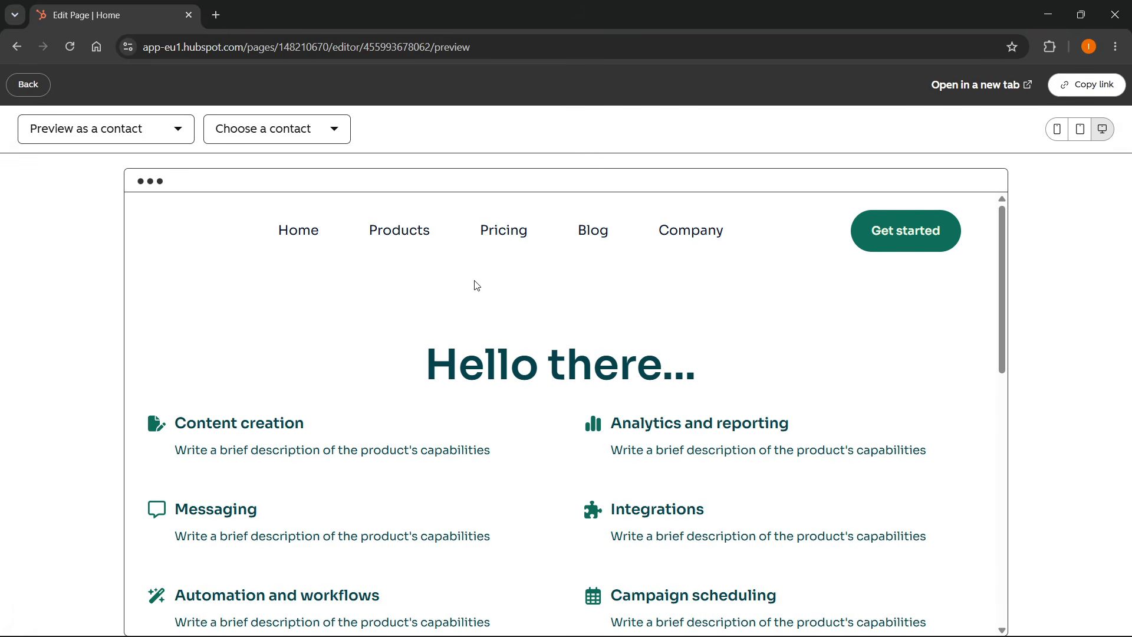
scroll(480, 344, down, 15)
scroll(479, 346, up, 15)
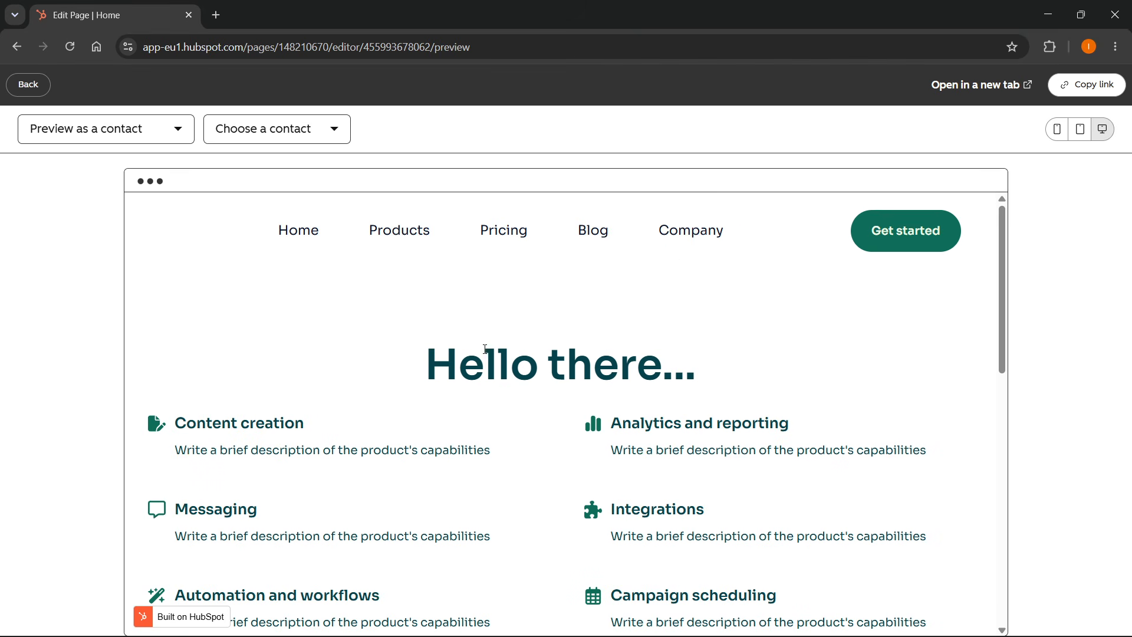
click(1095, 87)
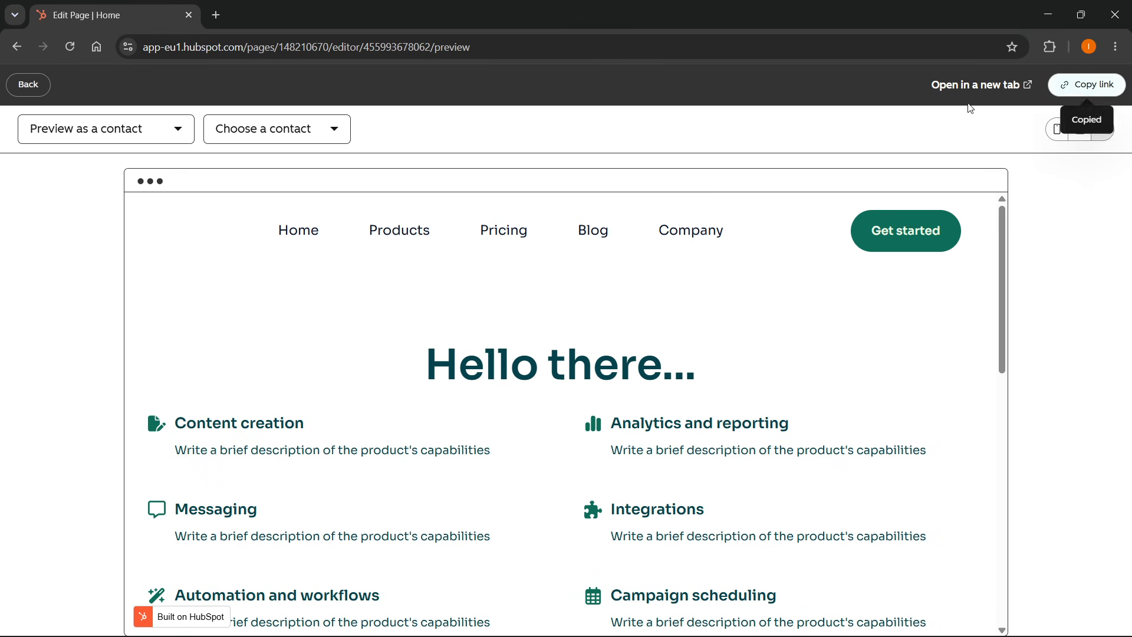
click(40, 85)
Set the required page title to Tutorial in the page settings, then close the settings.
mouse_move(1082, 84)
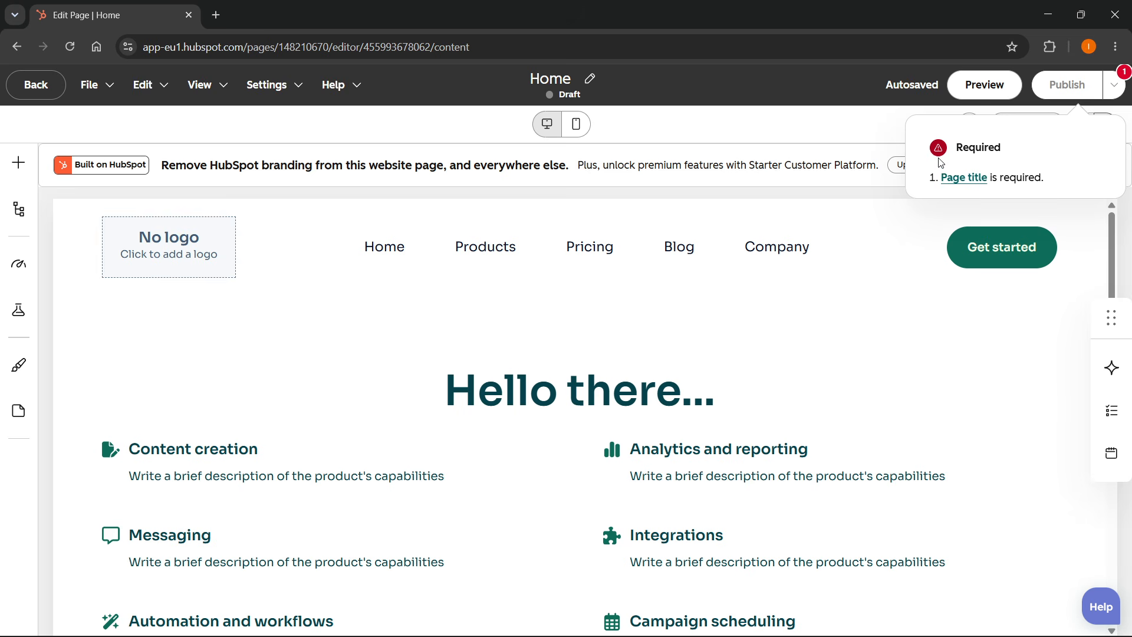
click(968, 181)
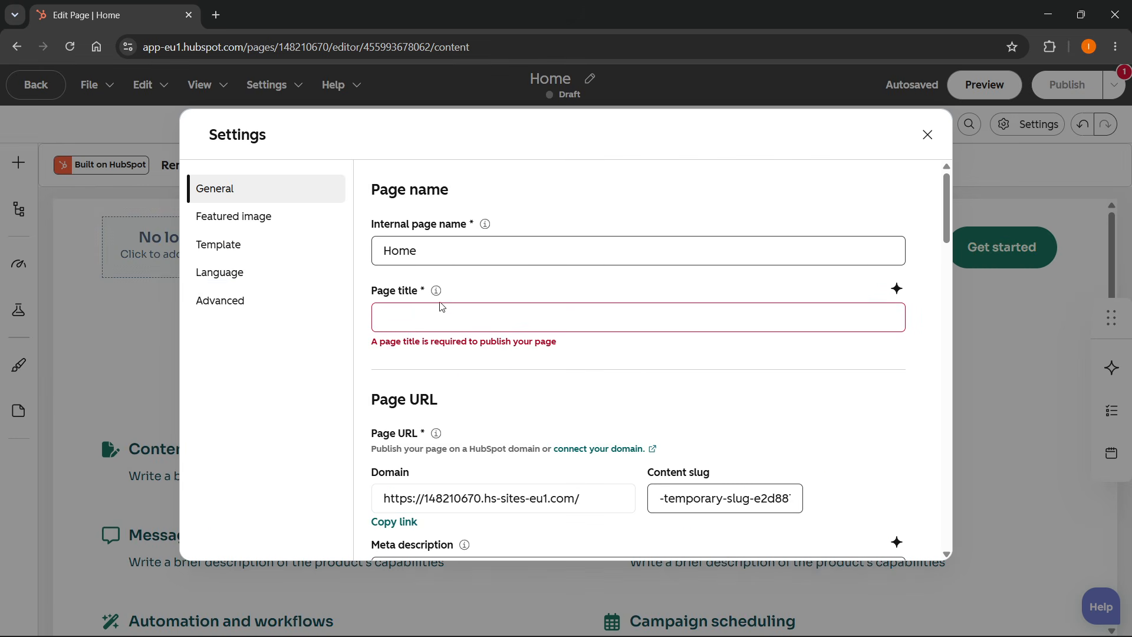
click(431, 316)
text(Tutorial)
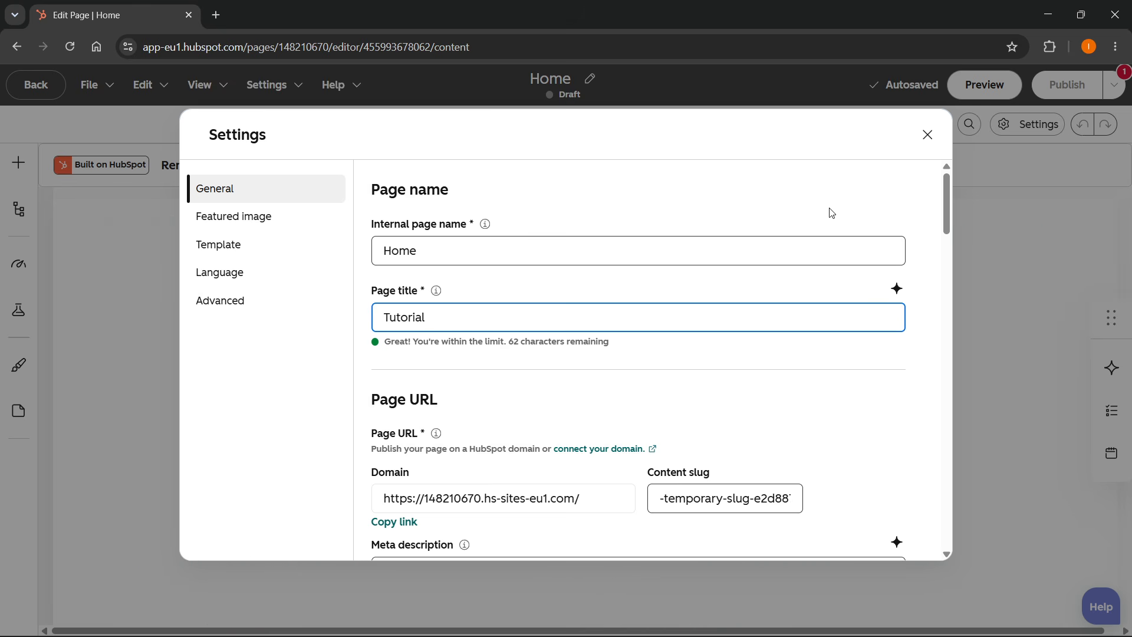
scroll(855, 265, down, 20)
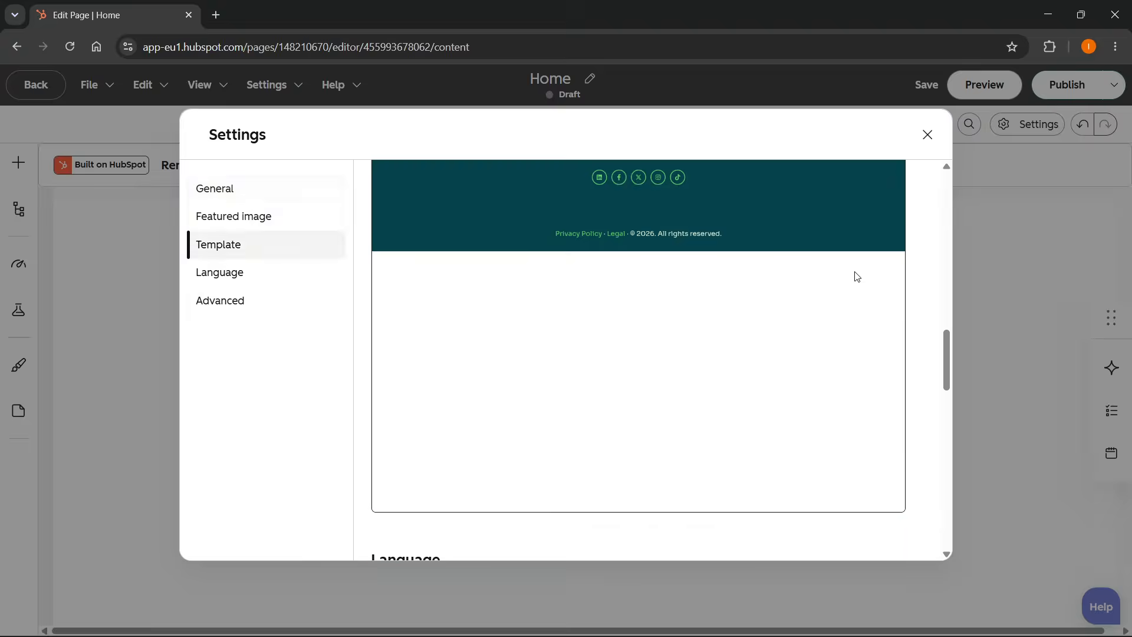
scroll(693, 405, up, 20)
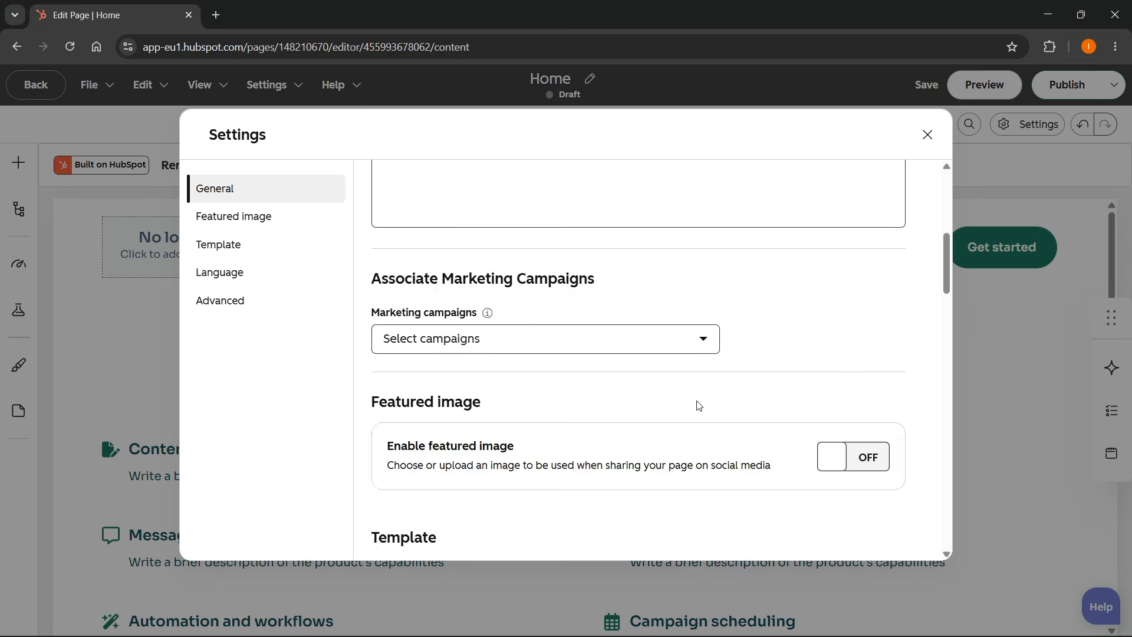
click(927, 136)
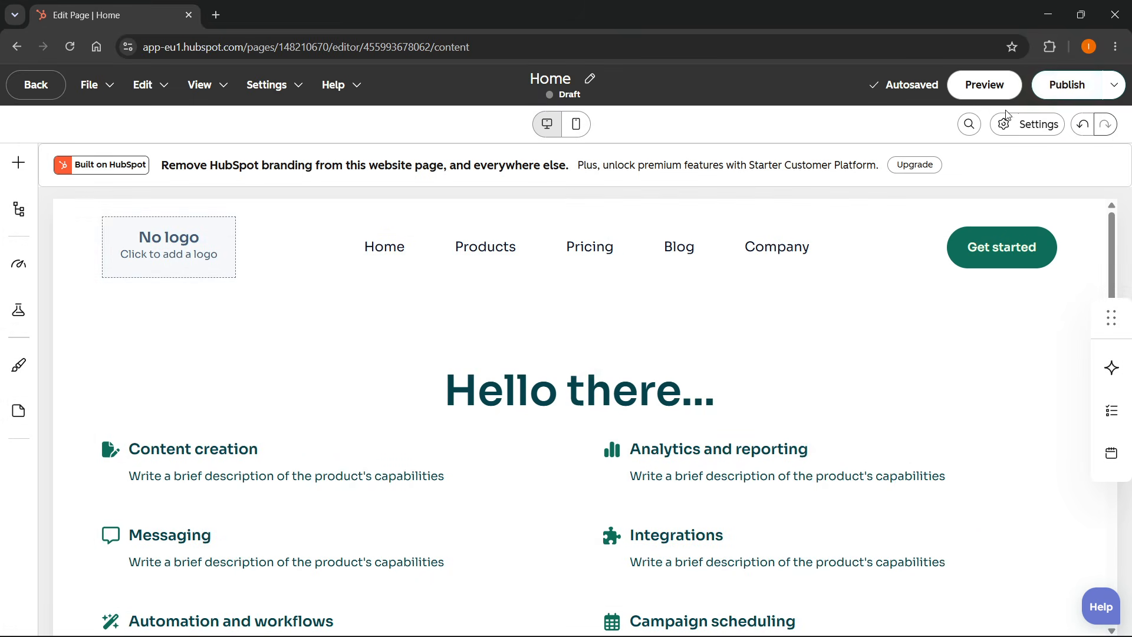
Publish the page, copy its published URL, and open it in a new browser tab.
click(1067, 88)
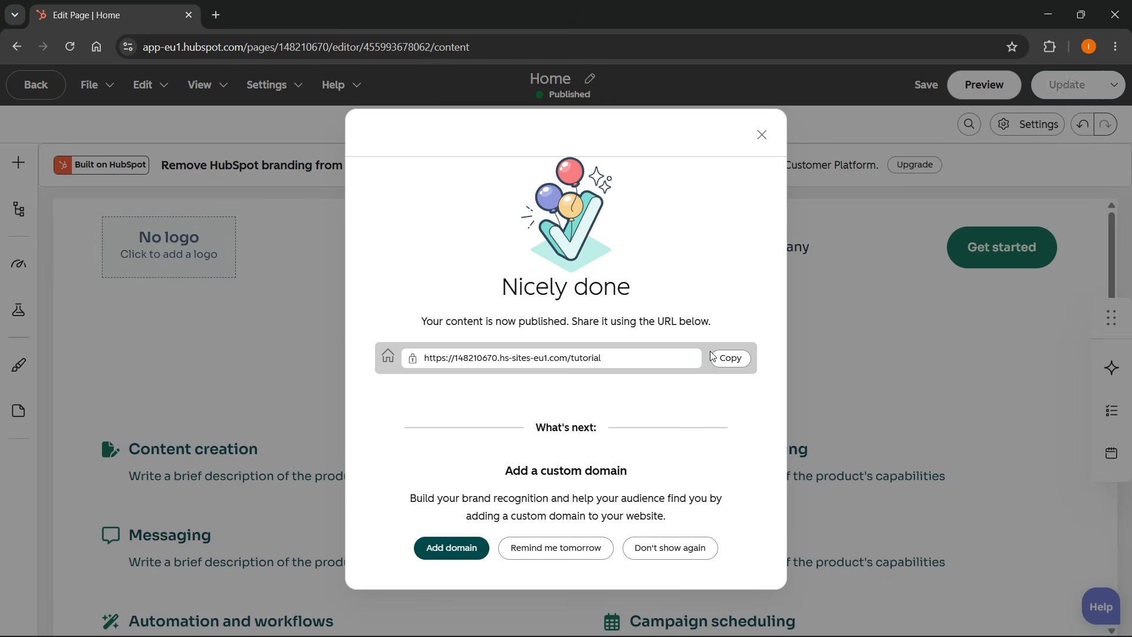
click(730, 358)
key(ctrl+t)
key(ctrl+v)
key(Return)
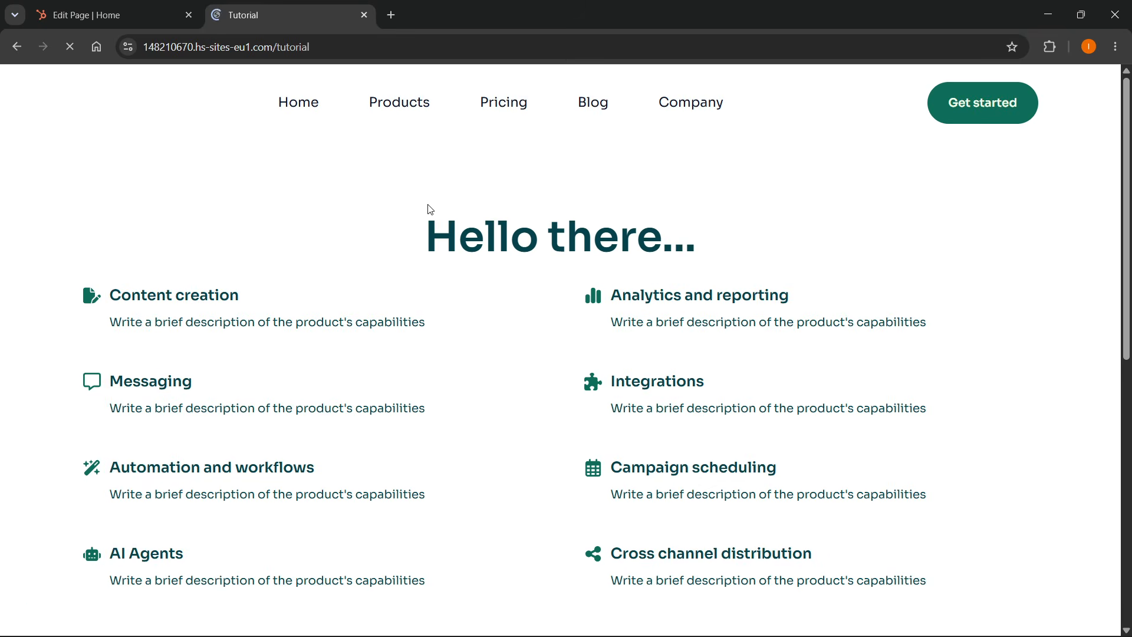
Scroll through the live page, close its tab, and dismiss the publish confirmation.
scroll(407, 214, down, 8)
scroll(405, 217, up, 10)
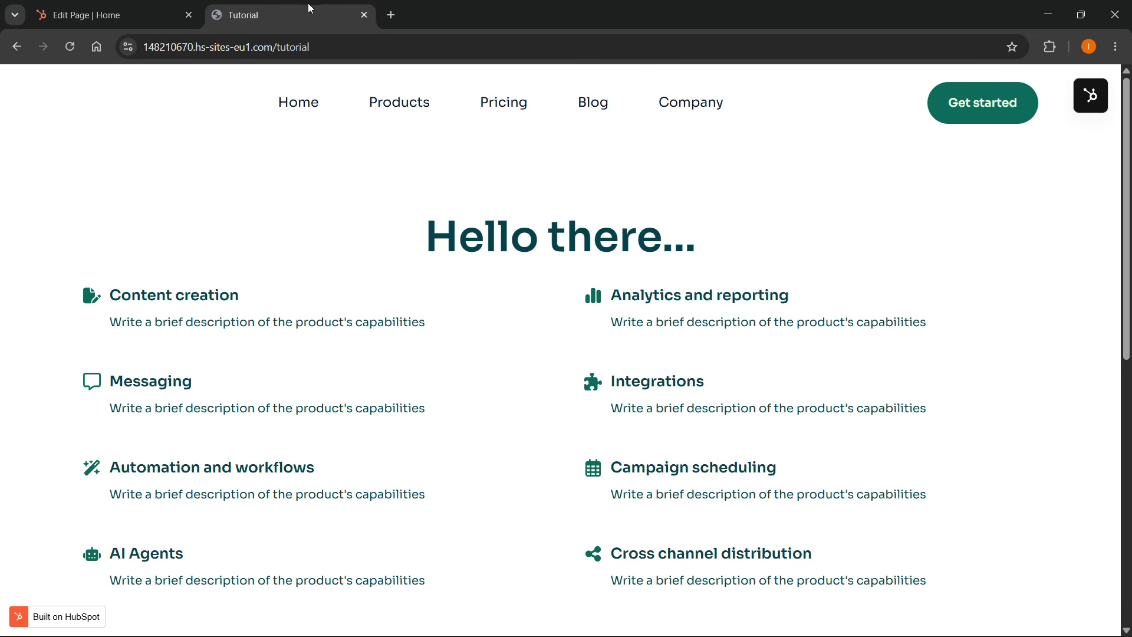
key(ctrl+w)
click(762, 135)
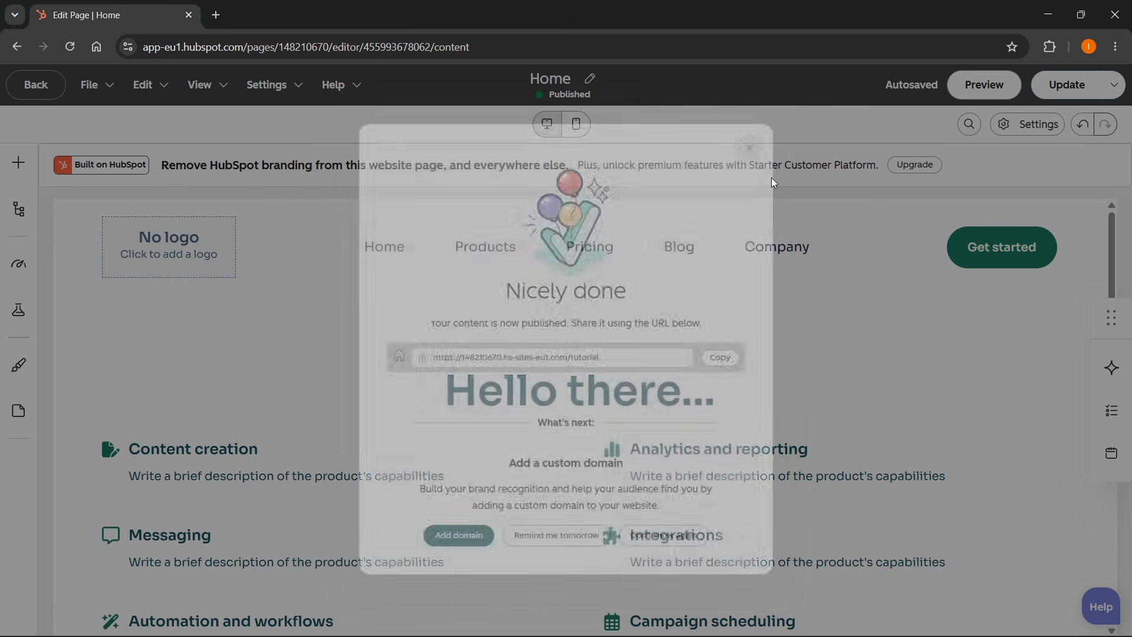